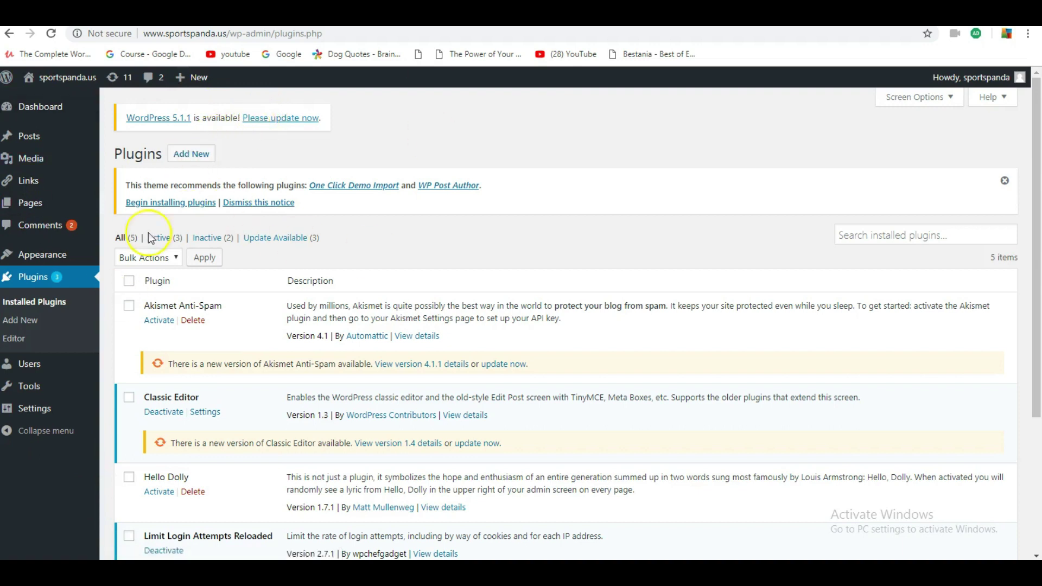
# Step: Open the page for adding new plugins and search the plugin directory for "contact form 7"
pyautogui.click(45, 105)
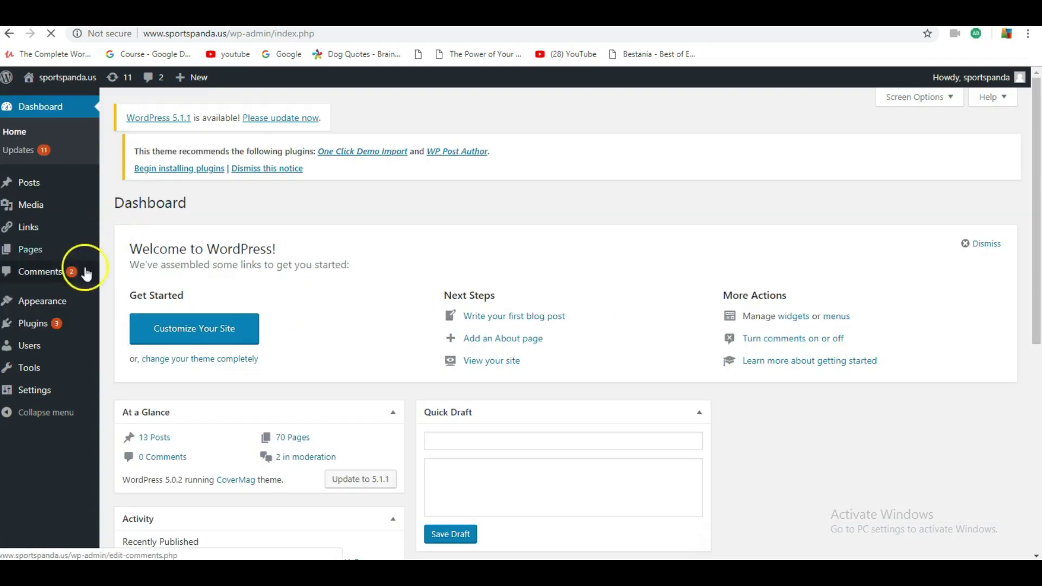
pyautogui.moveTo(43, 326)
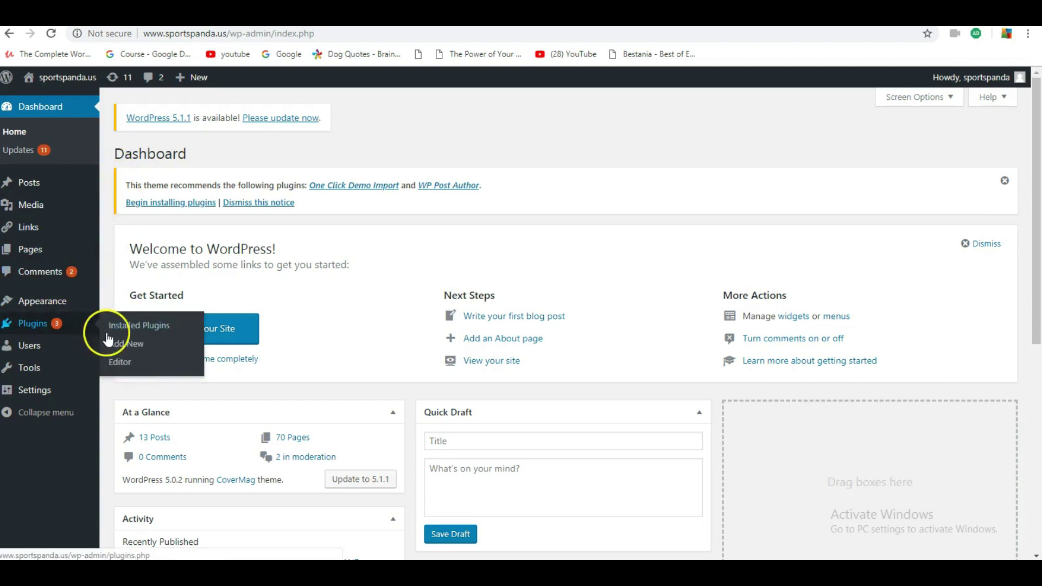
pyautogui.click(124, 345)
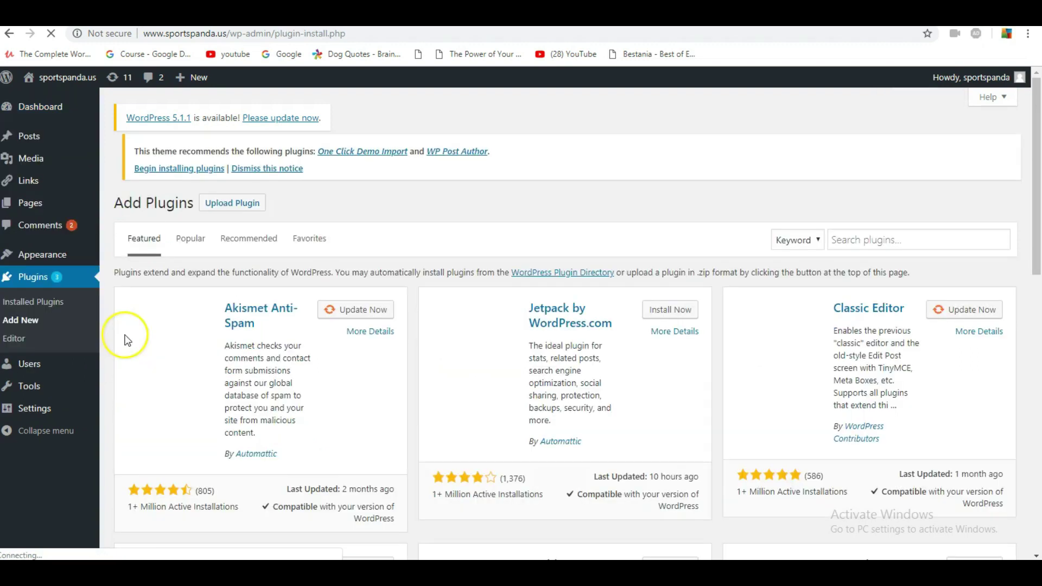
pyautogui.click(865, 239)
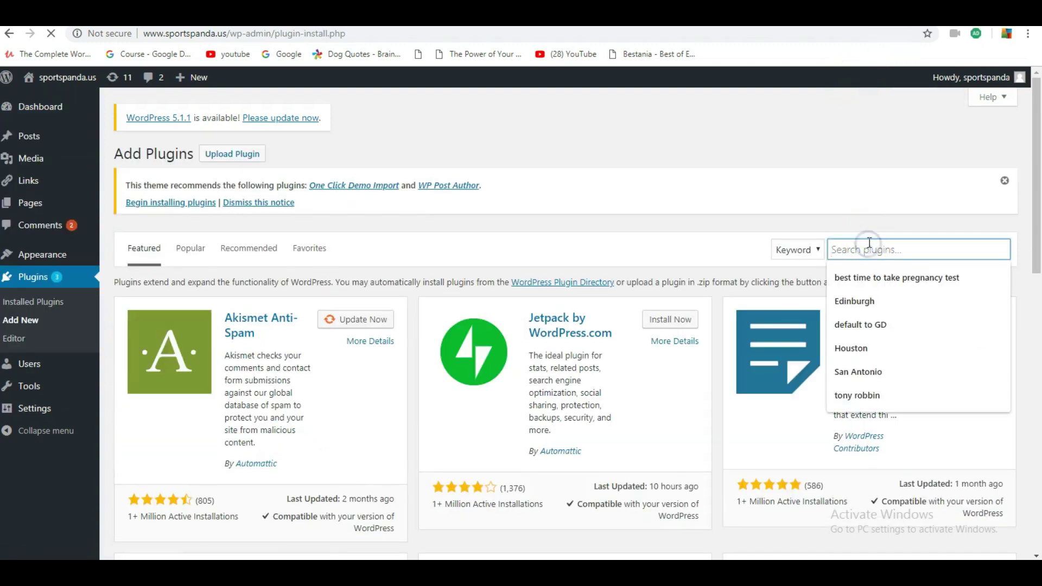
pyautogui.write('contact')
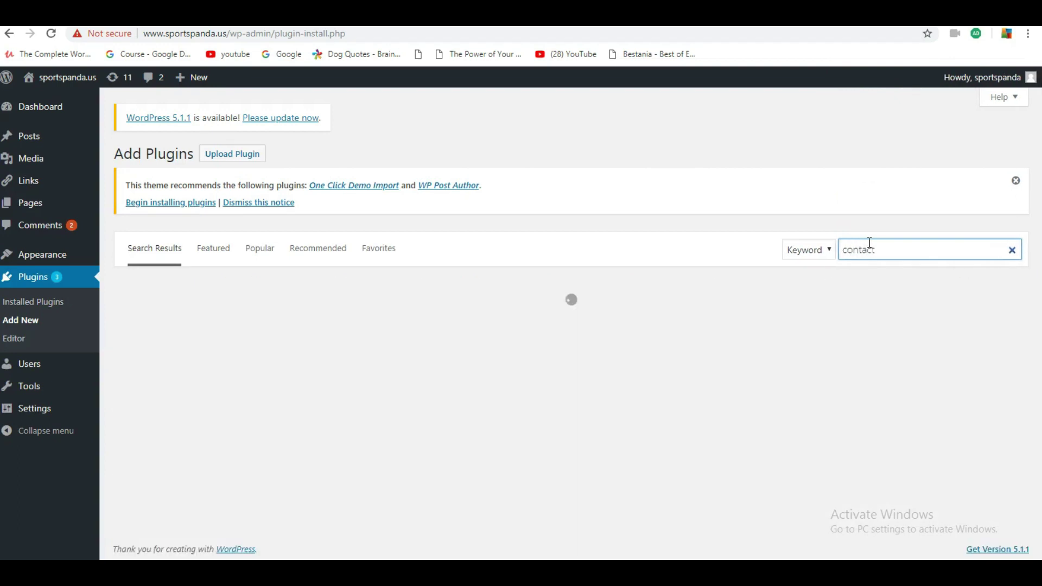
pyautogui.write(' form 7')
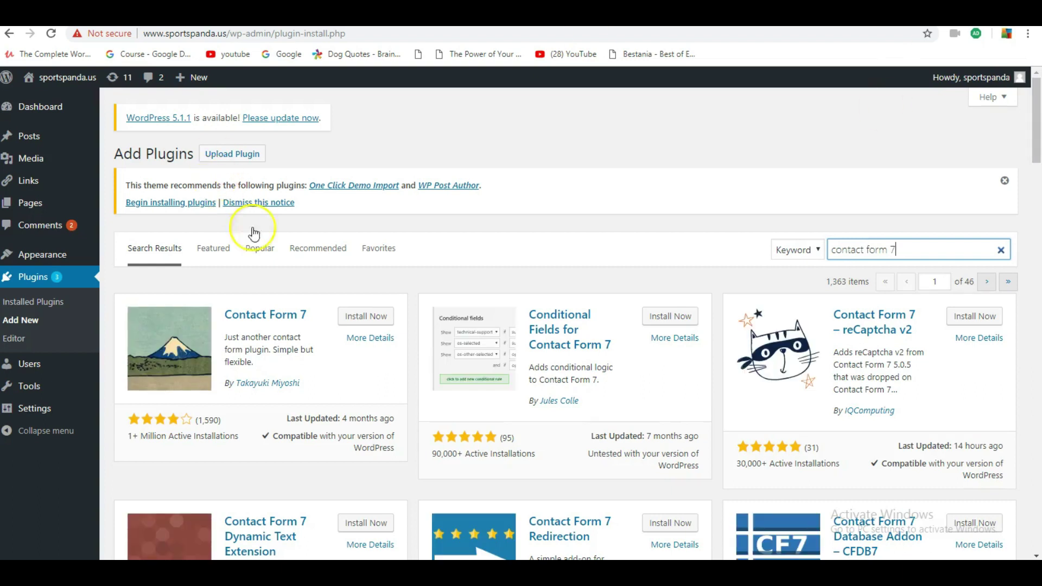
# Step: Install and activate the Contact Form 7 plugin, then locate it in the installed plugins list
pyautogui.click(363, 319)
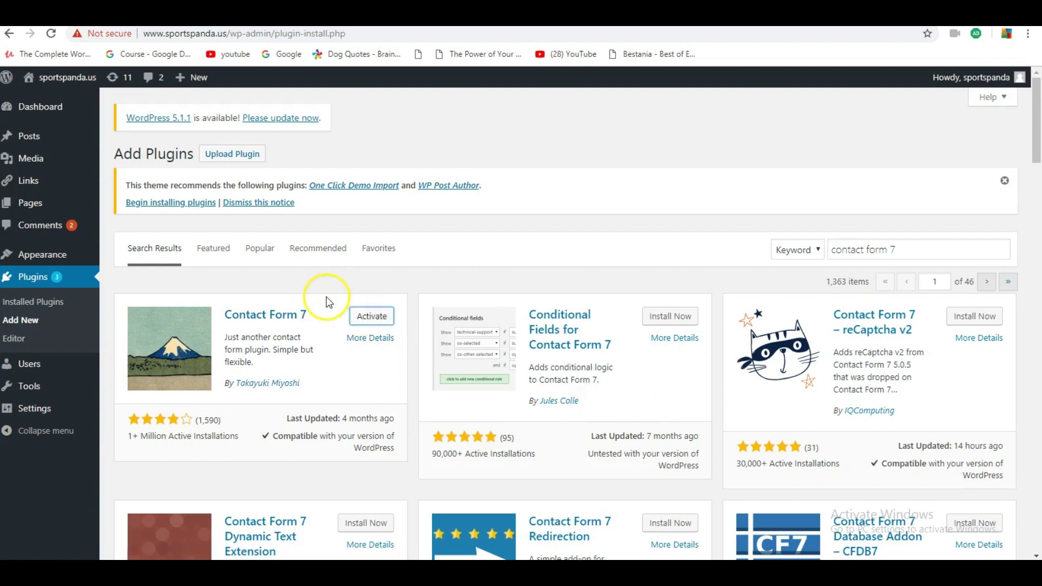
pyautogui.click(373, 315)
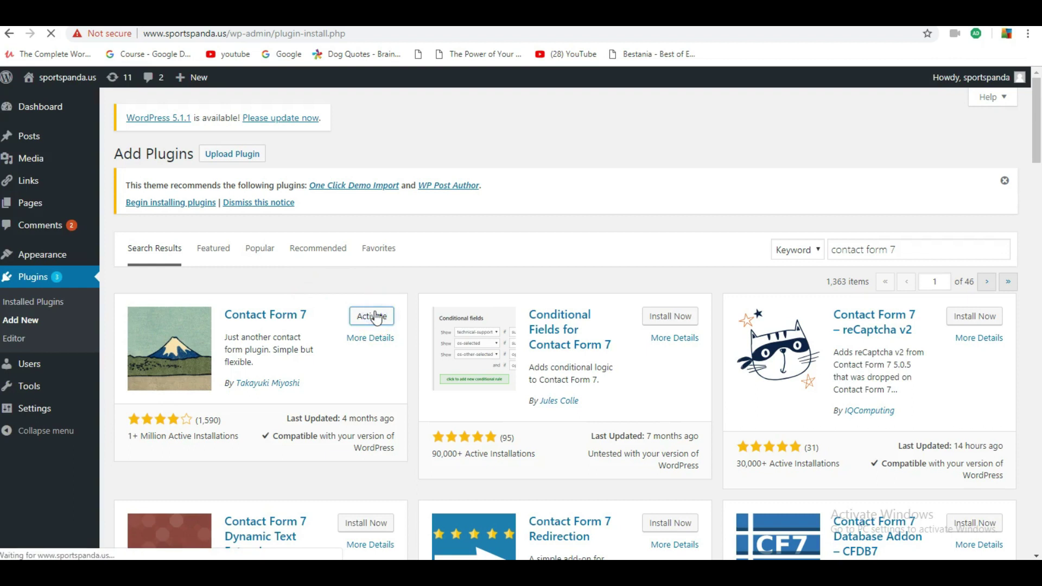
pyautogui.click(374, 296)
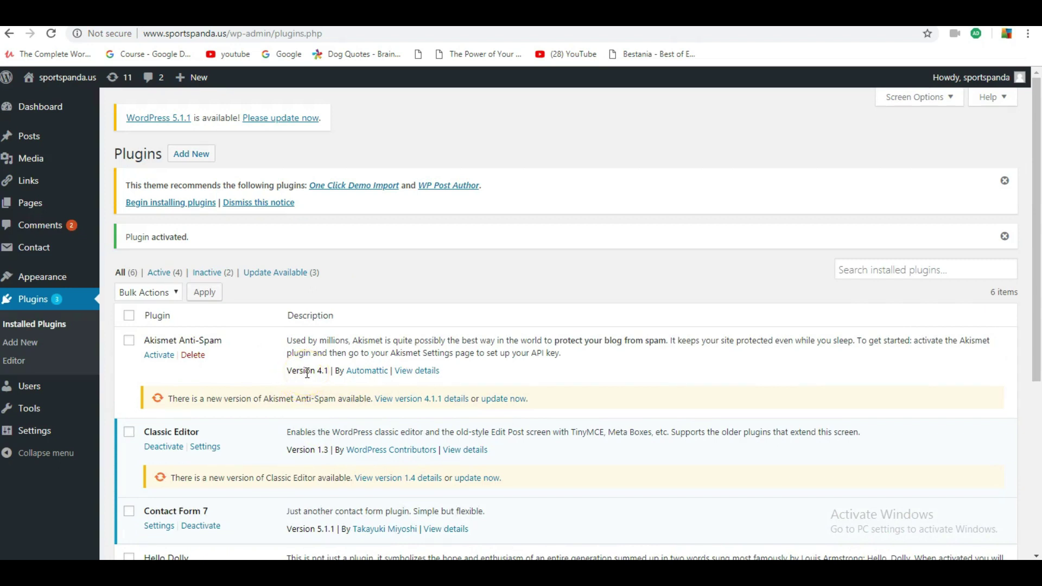
pyautogui.moveTo(57, 116)
pyautogui.scroll(-3, 333, 242)
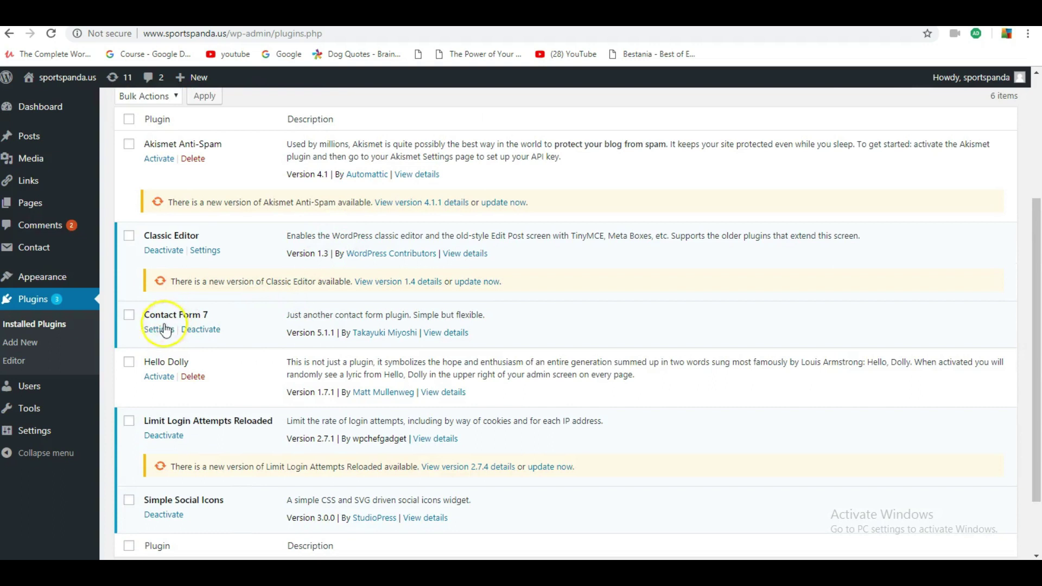
pyautogui.click(216, 337)
pyautogui.click(216, 337)
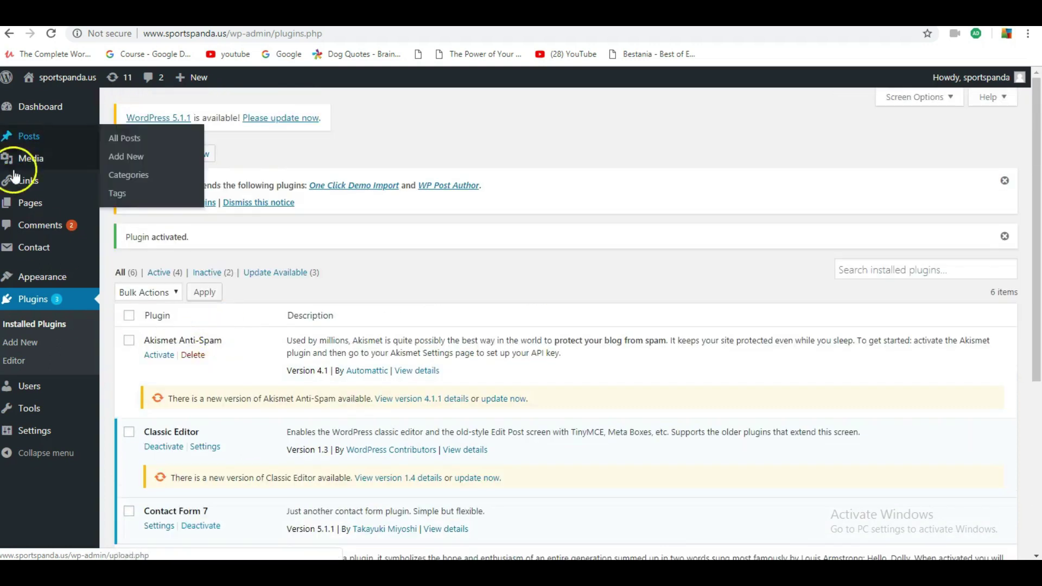
# Step: Start a new contact form and look over its default form template
pyautogui.click(31, 247)
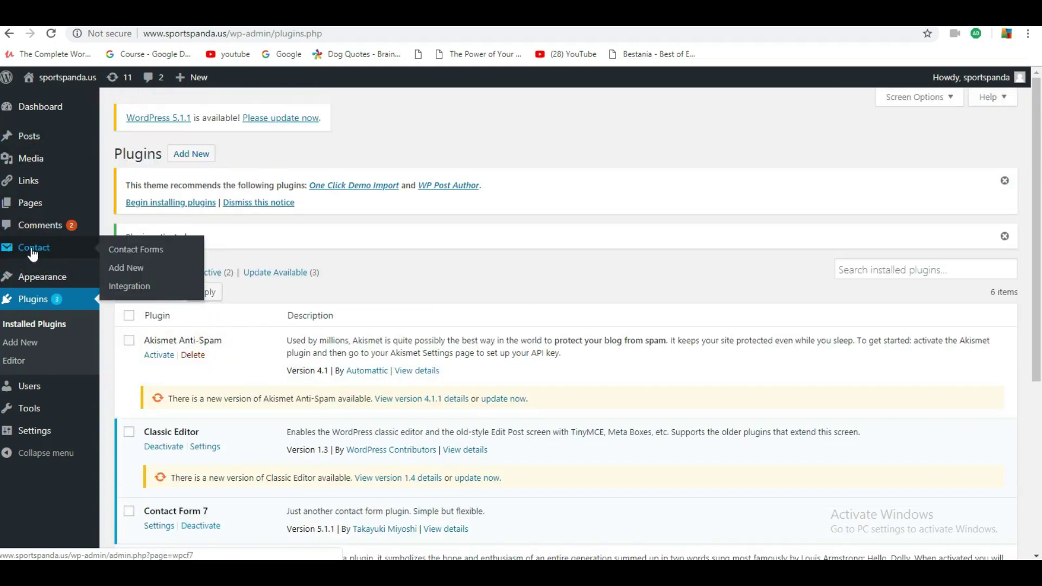
pyautogui.click(75, 250)
pyautogui.click(136, 269)
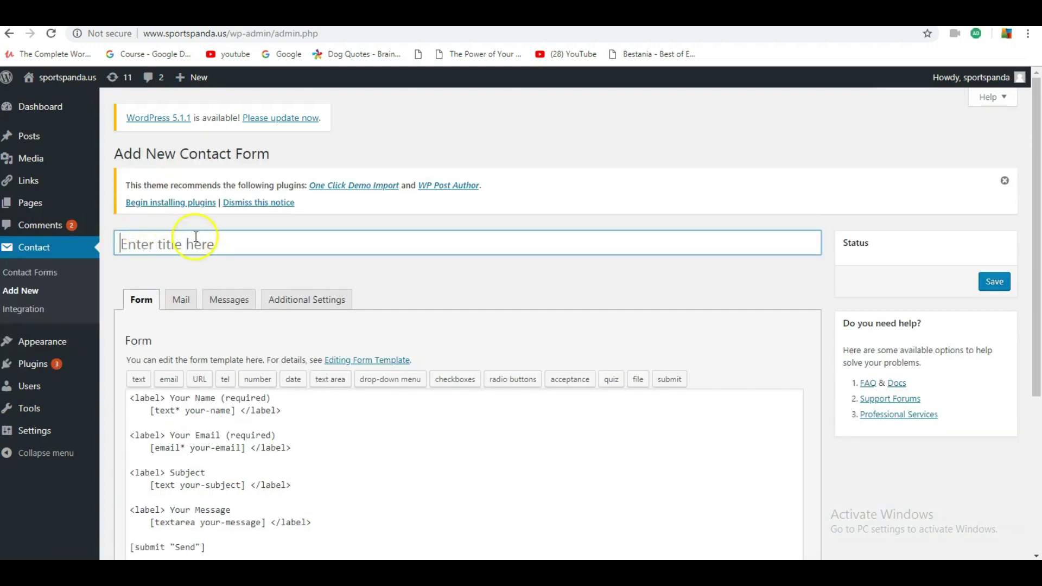
pyautogui.scroll(-4, 418, 340)
pyautogui.scroll(4, 437, 293)
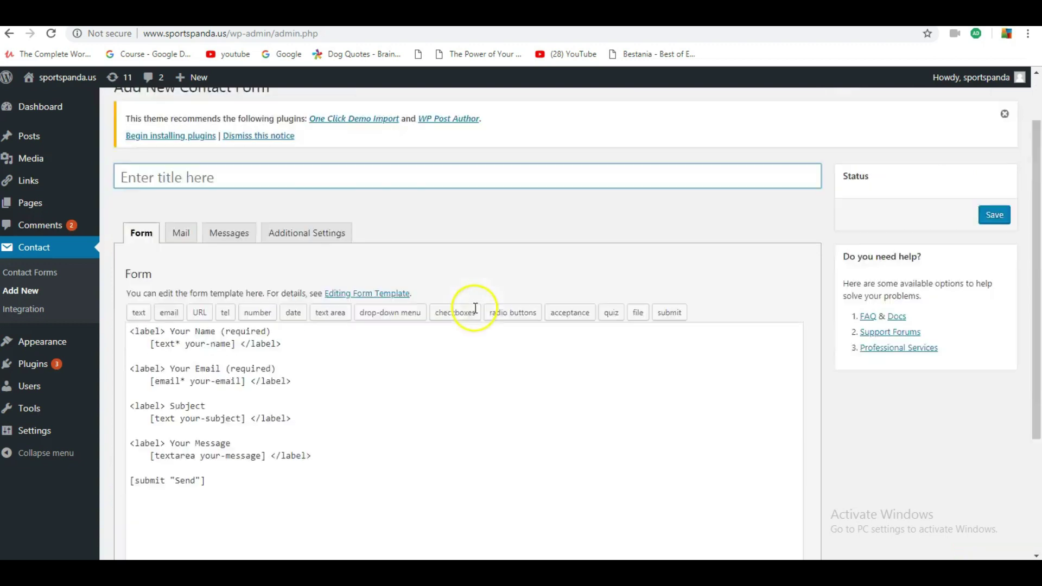
pyautogui.scroll(-2, 448, 403)
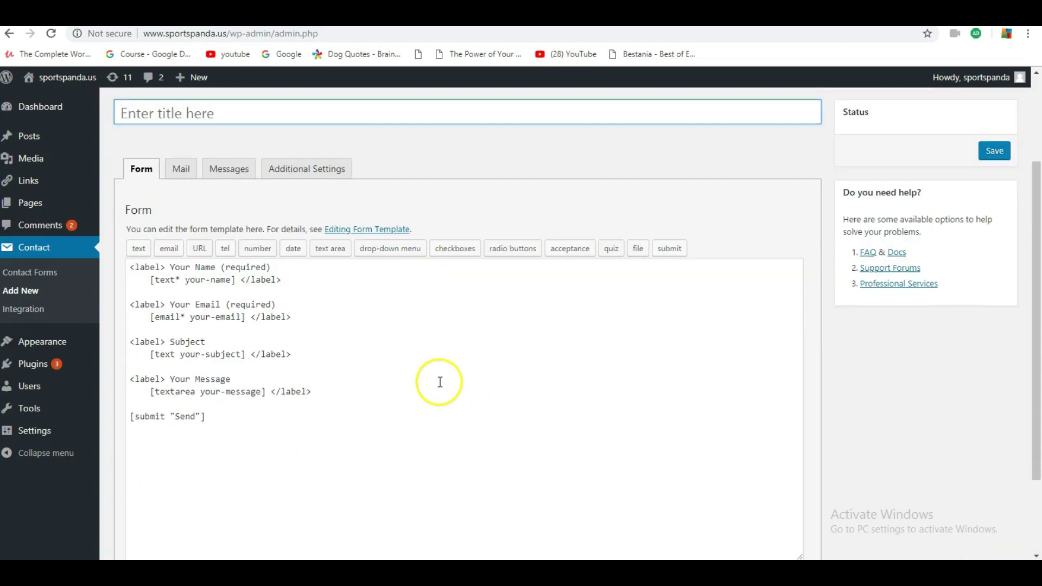
pyautogui.click(458, 406)
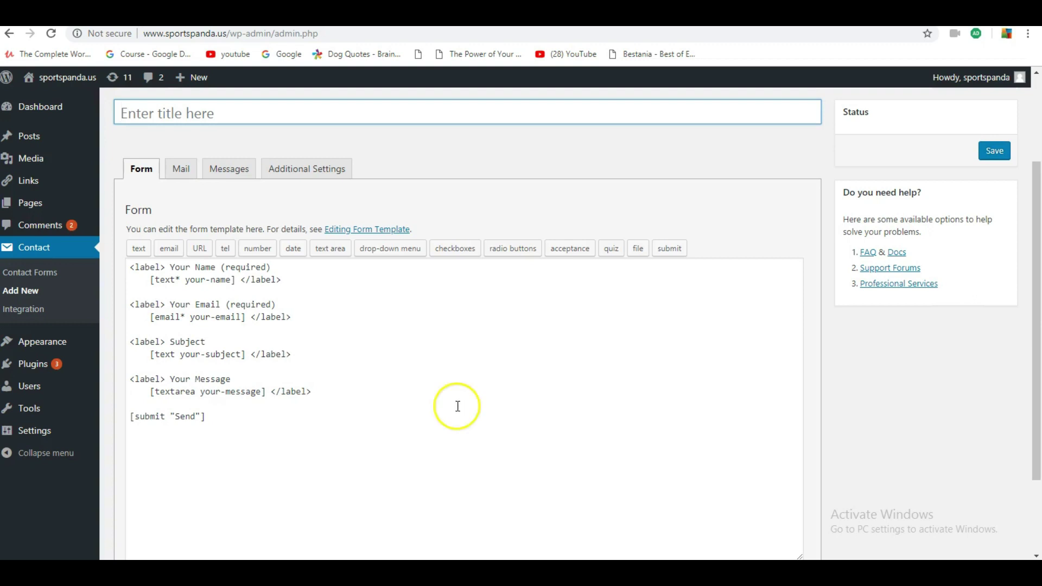
# Step: Title the new contact form "Contact Me" and review the fields in its form template
pyautogui.click(213, 114)
pyautogui.scroll(3, 210, 114)
pyautogui.click(245, 244)
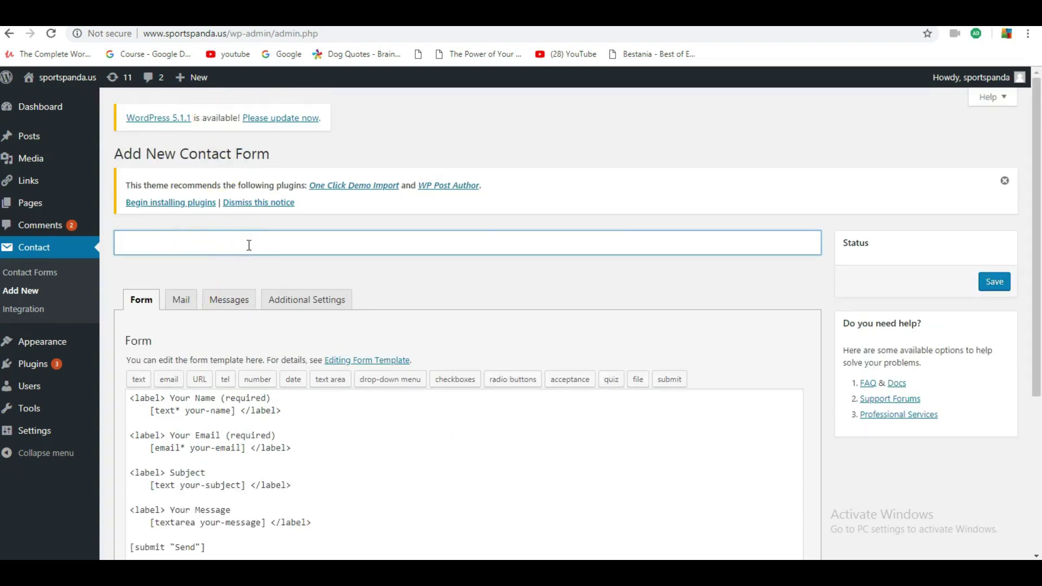
pyautogui.write('Contact Me')
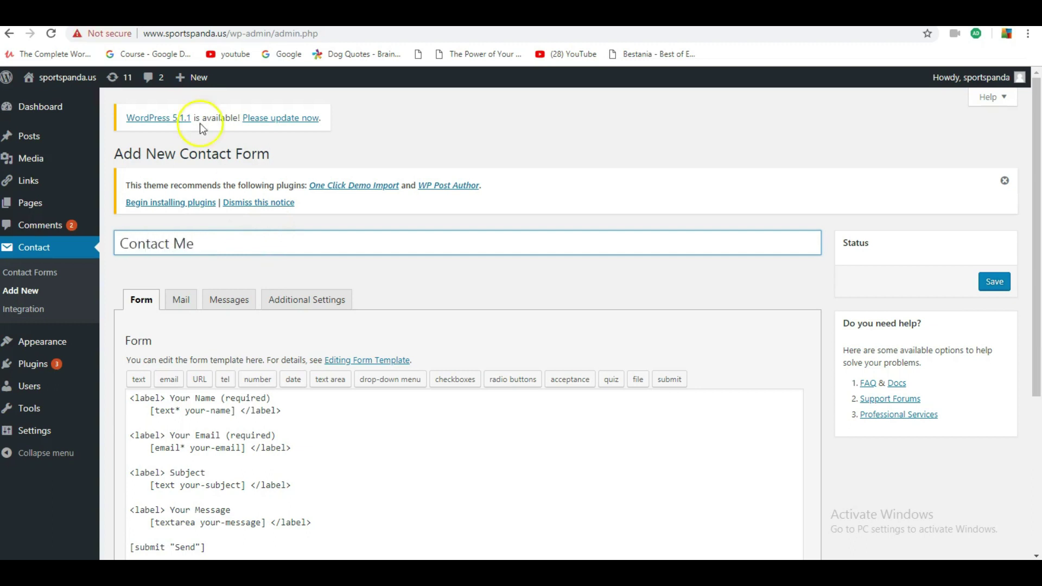
pyautogui.scroll(-1, 480, 305)
pyautogui.scroll(-2, 279, 325)
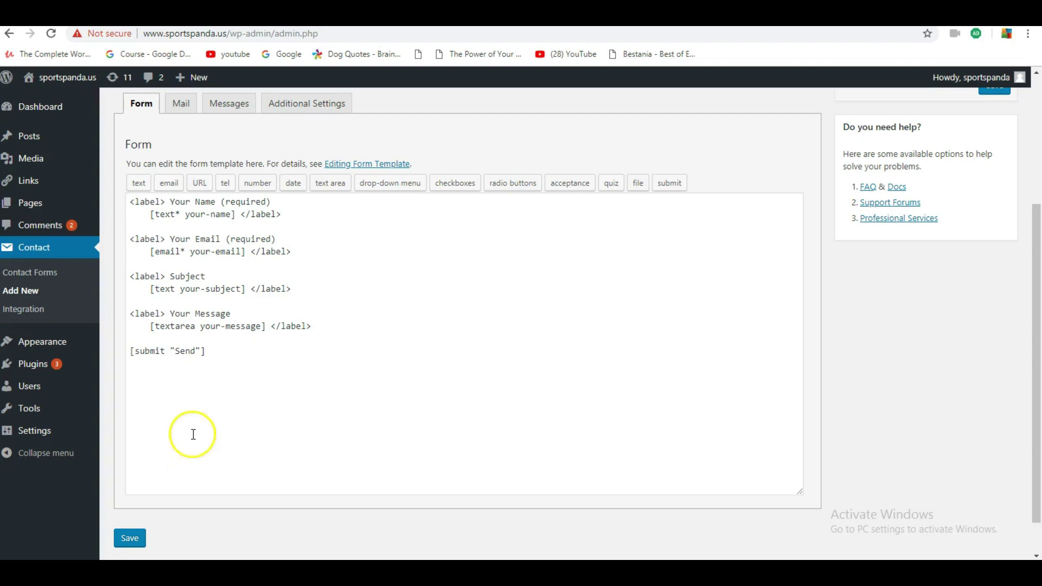
pyautogui.scroll(4, 300, 275)
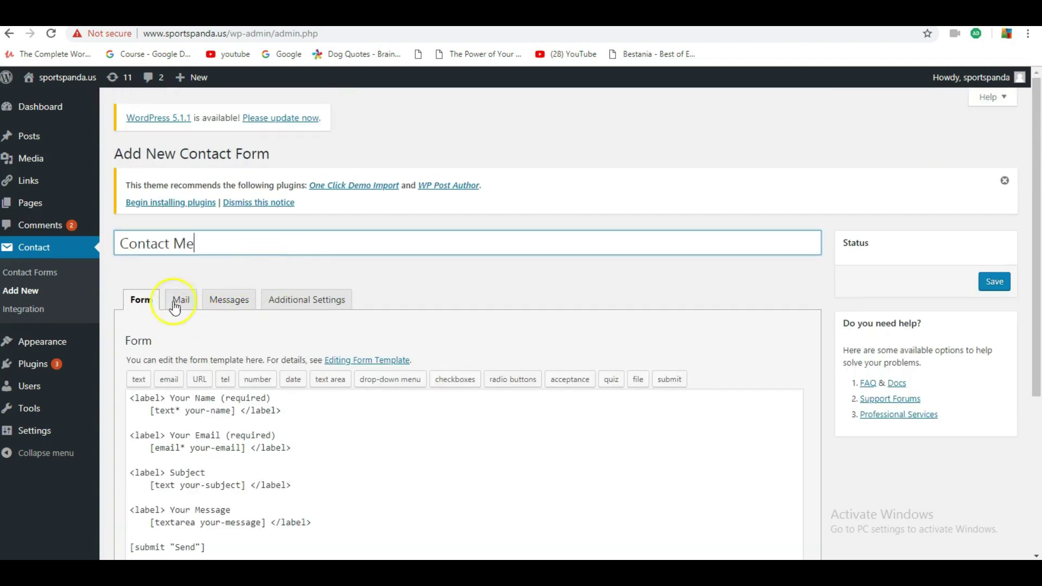
# Step: Examine the form's mail template, including the recipient, sender, subject, additional headers, message body and file attachments fields
pyautogui.click(179, 299)
pyautogui.scroll(-2, 318, 355)
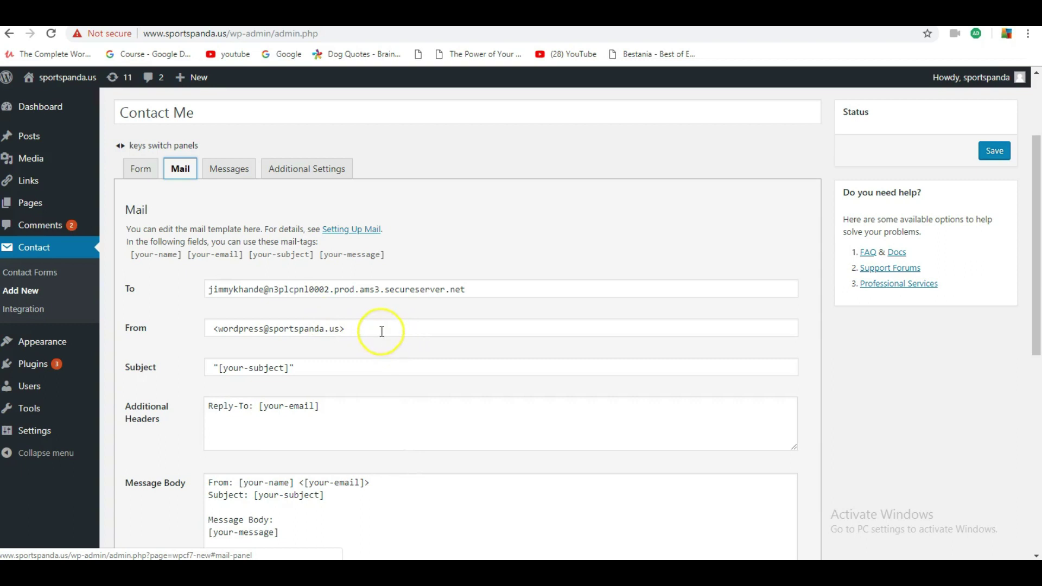
pyautogui.scroll(-1, 381, 331)
pyautogui.click(359, 262)
pyautogui.doubleClick(368, 223)
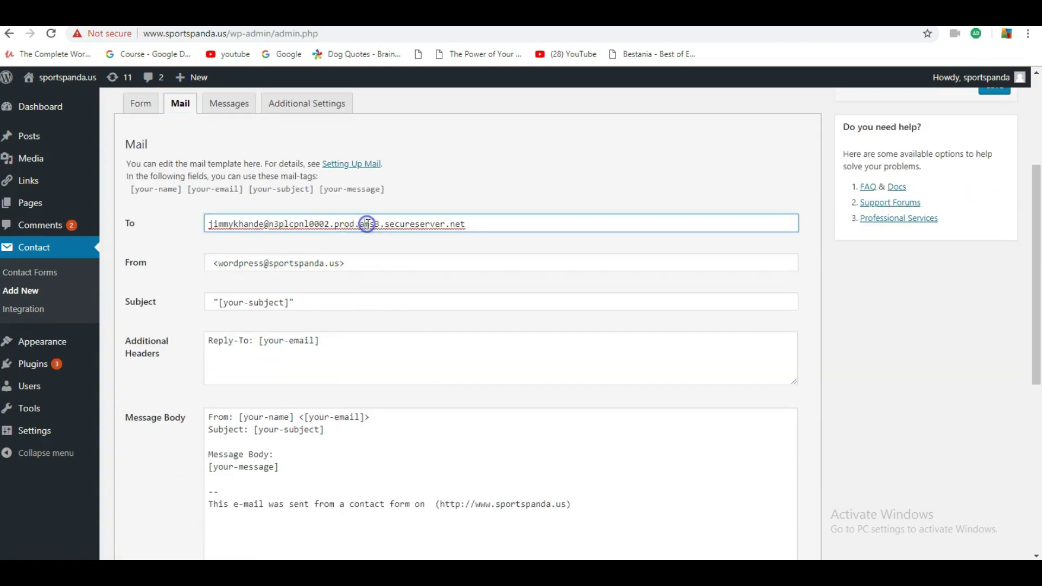
pyautogui.scroll(-2, 374, 287)
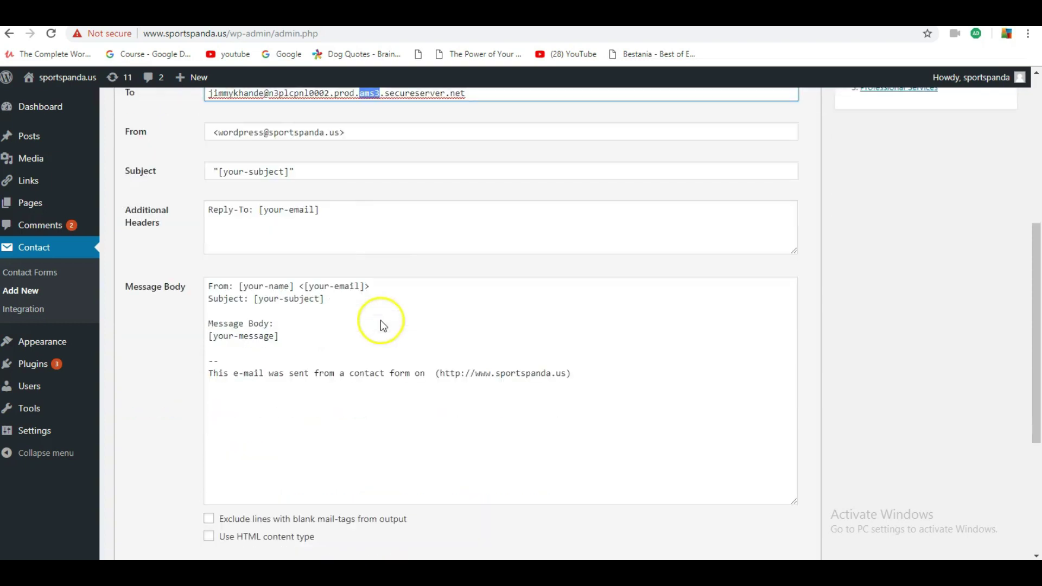
pyautogui.click(336, 213)
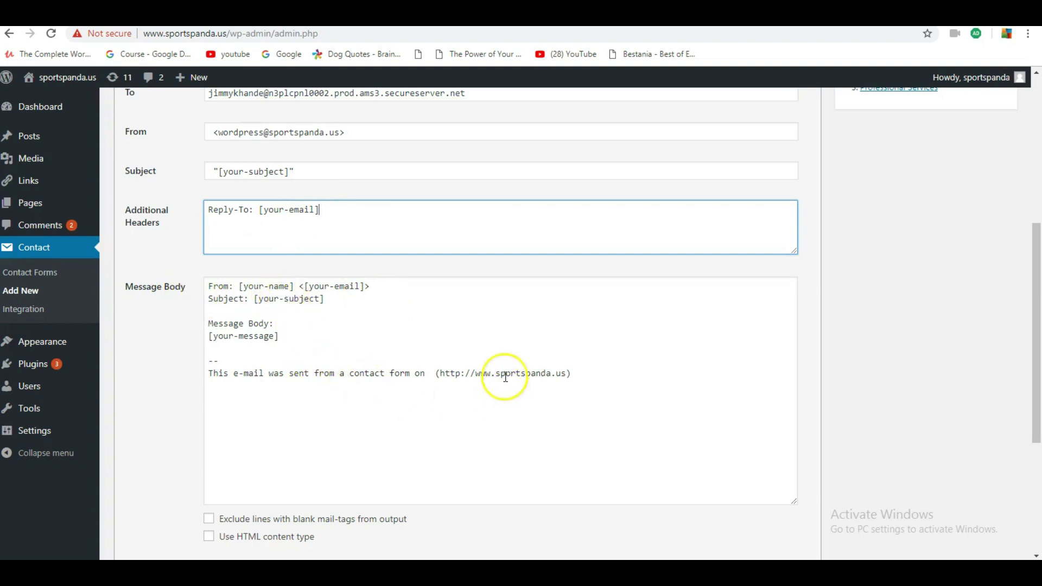
pyautogui.scroll(-4, 505, 376)
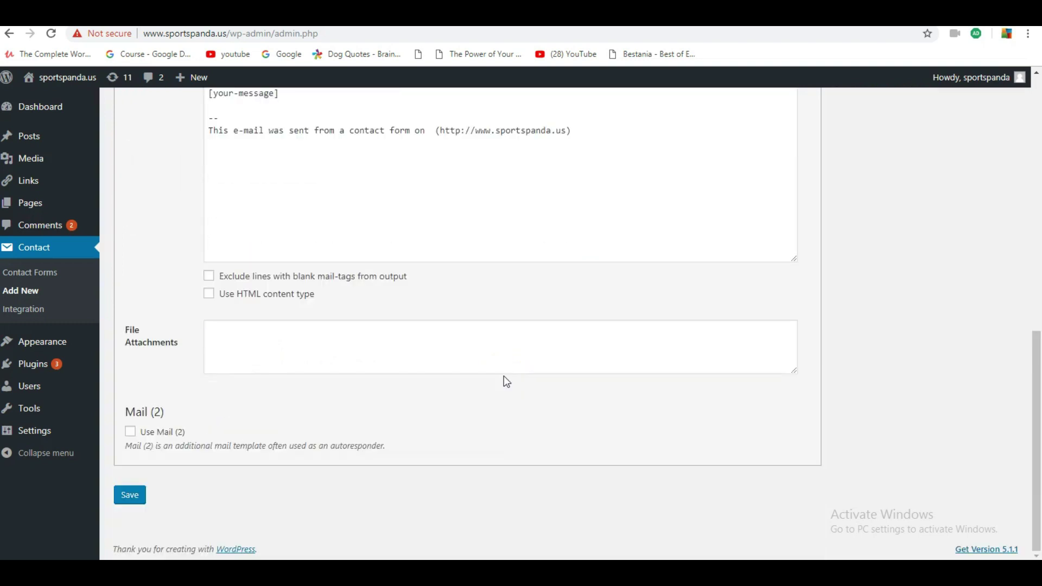
pyautogui.scroll(3, 505, 376)
pyautogui.scroll(4, 505, 375)
pyautogui.scroll(-5, 504, 375)
pyautogui.click(270, 465)
pyautogui.scroll(2, 288, 442)
pyautogui.scroll(-3, 304, 419)
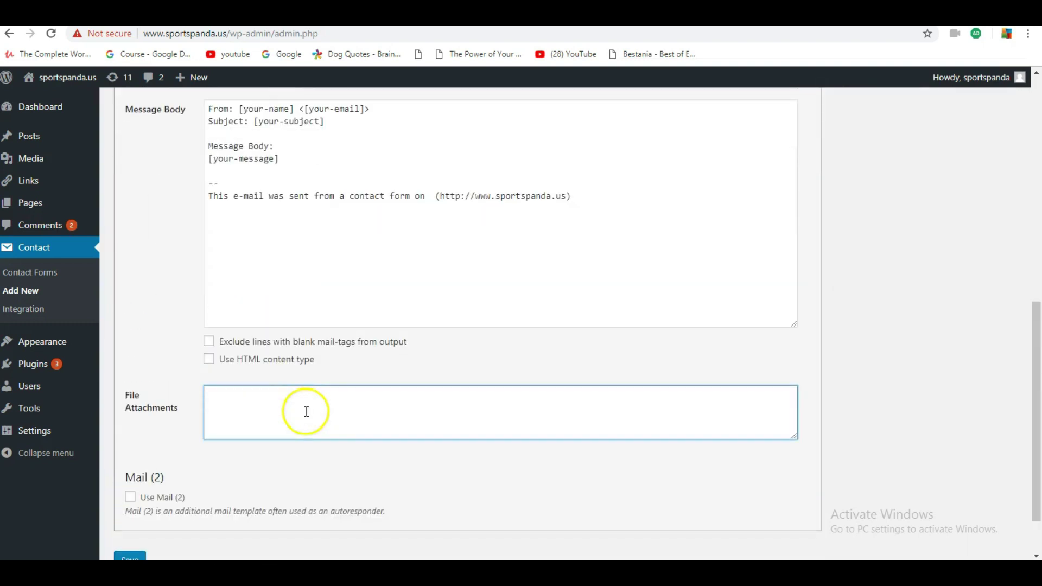
pyautogui.scroll(-1, 306, 410)
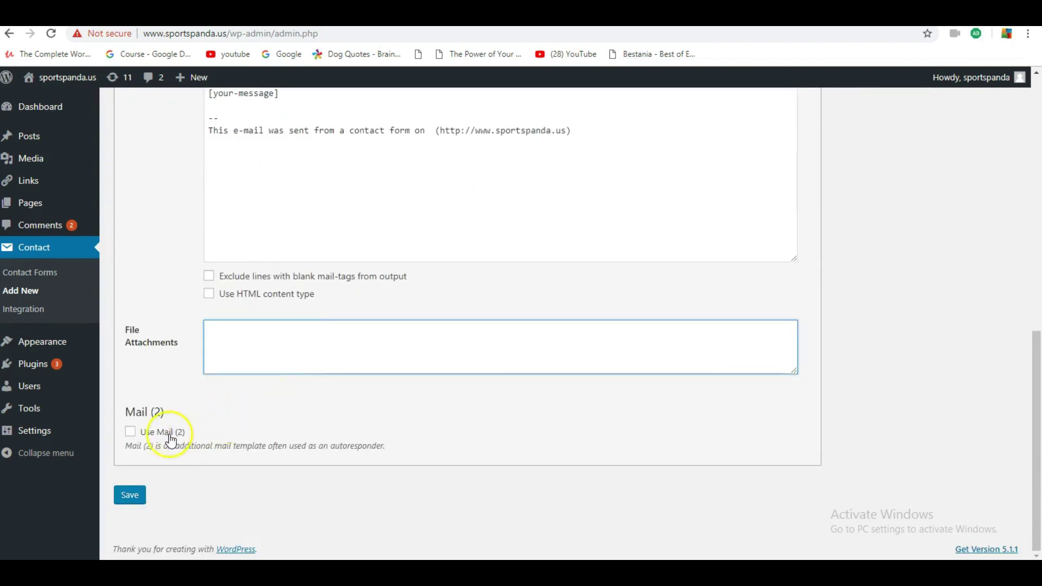
# Step: Enable the additional Mail (2) template to look over its fields, and disable it again
pyautogui.click(132, 432)
pyautogui.scroll(-5, 256, 435)
pyautogui.scroll(5, 256, 432)
pyautogui.scroll(-3, 254, 428)
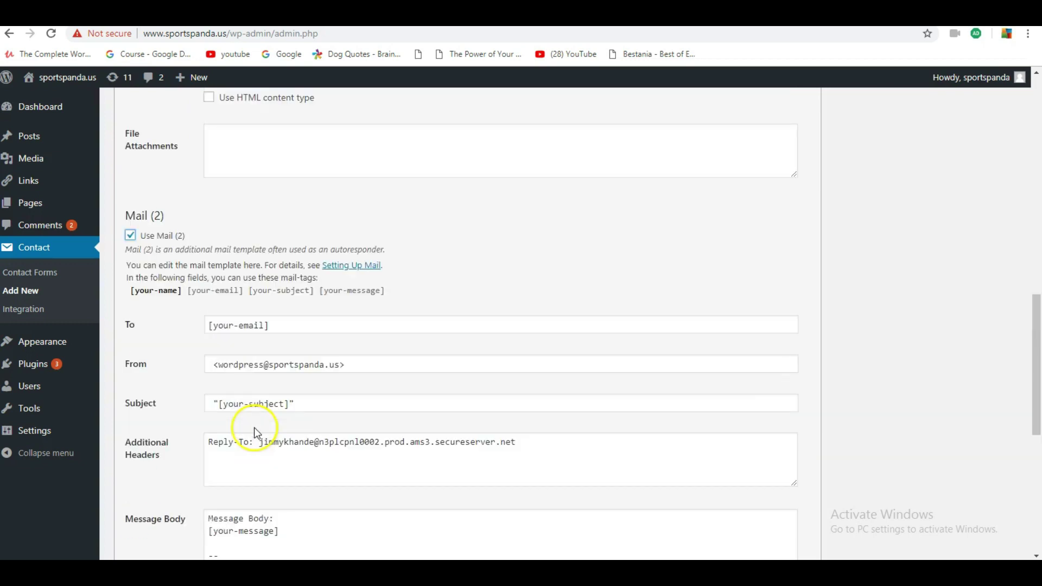
pyautogui.click(130, 235)
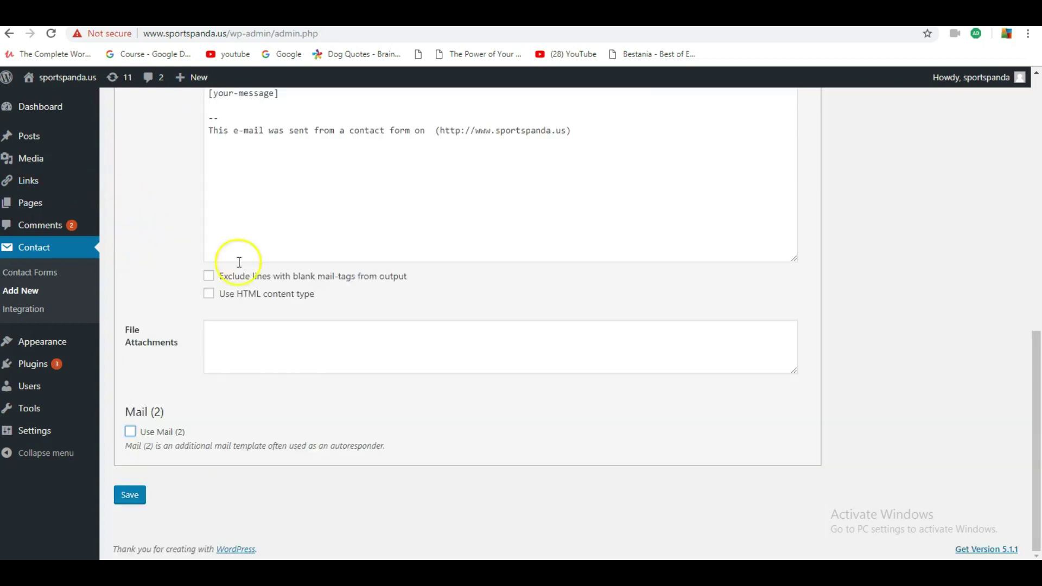
# Step: Examine the form's message texts for successful sending, failed sending, validation errors and invalid entries
pyautogui.scroll(12, 364, 288)
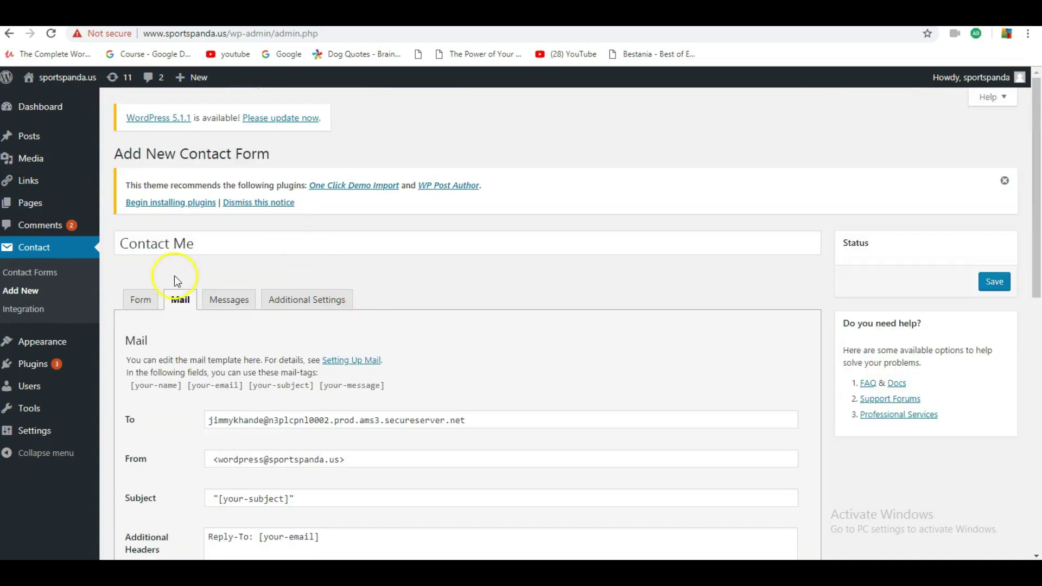
pyautogui.click(224, 299)
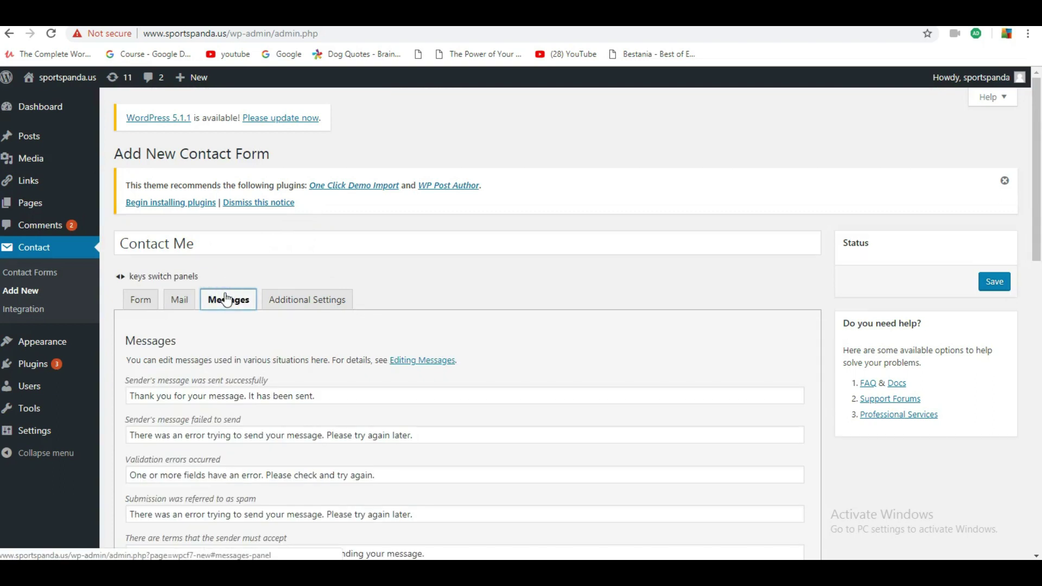
pyautogui.scroll(-6, 318, 481)
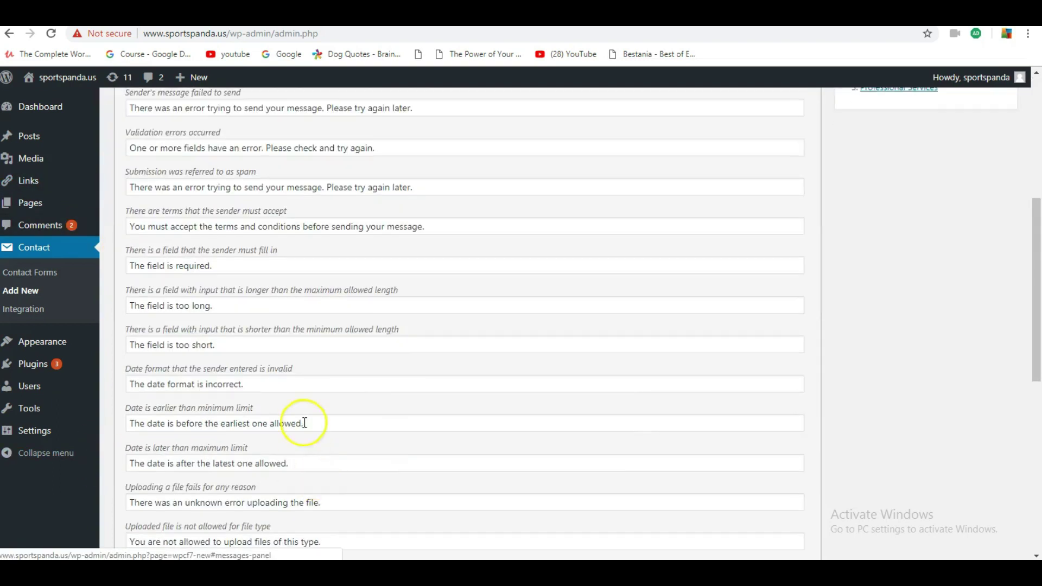
pyautogui.scroll(3, 266, 310)
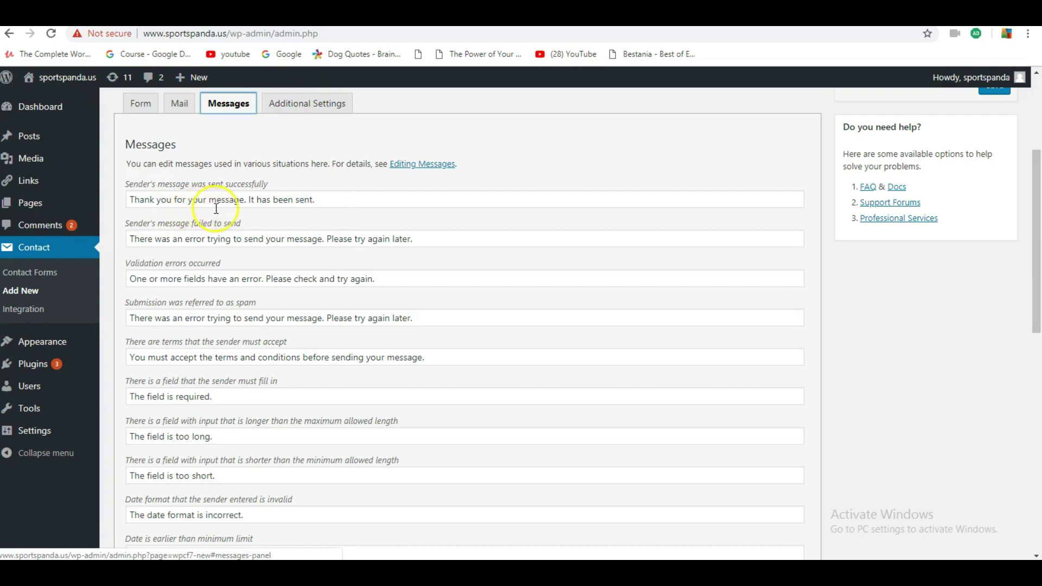
pyautogui.click(336, 202)
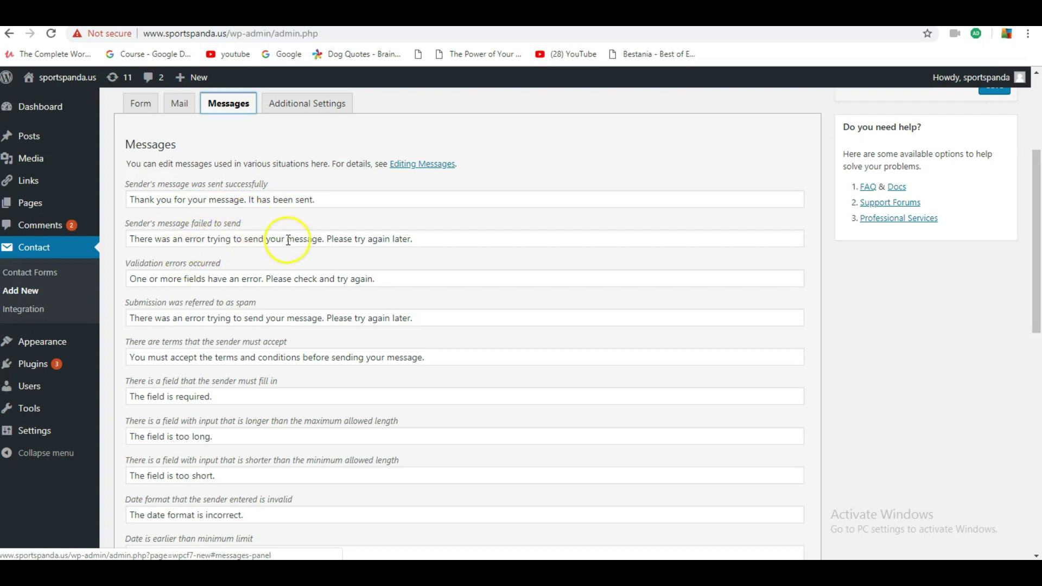
pyautogui.scroll(-10, 220, 285)
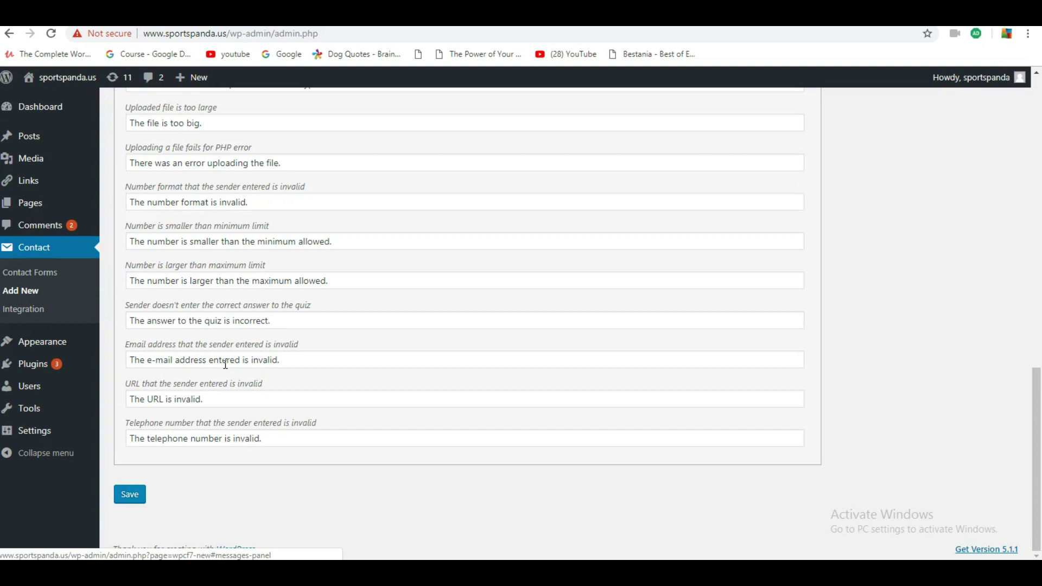
# Step: Examine the additional settings section of the form, where customization code snippets can be added
pyautogui.scroll(15, 225, 364)
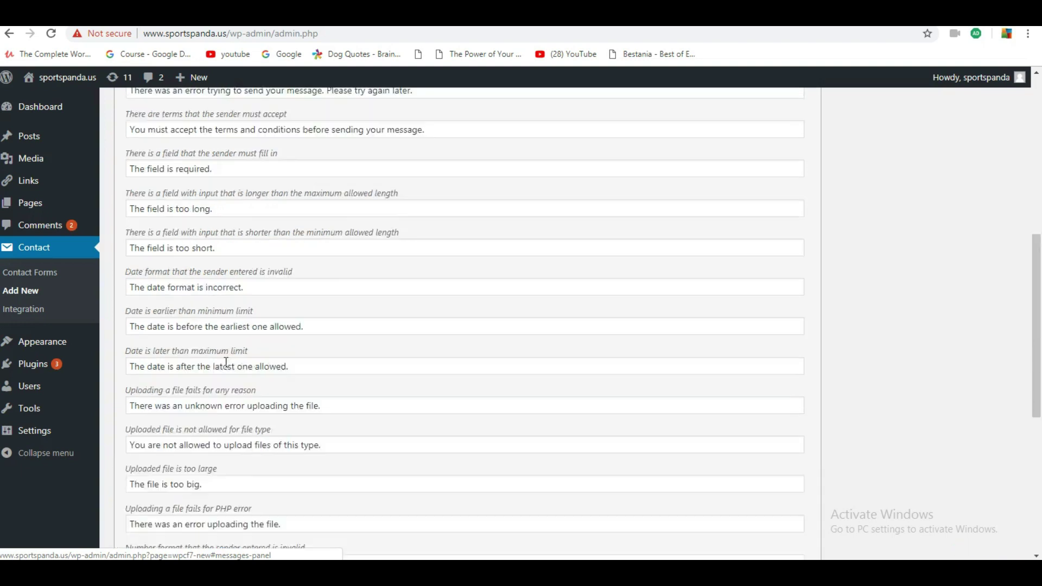
pyautogui.click(279, 298)
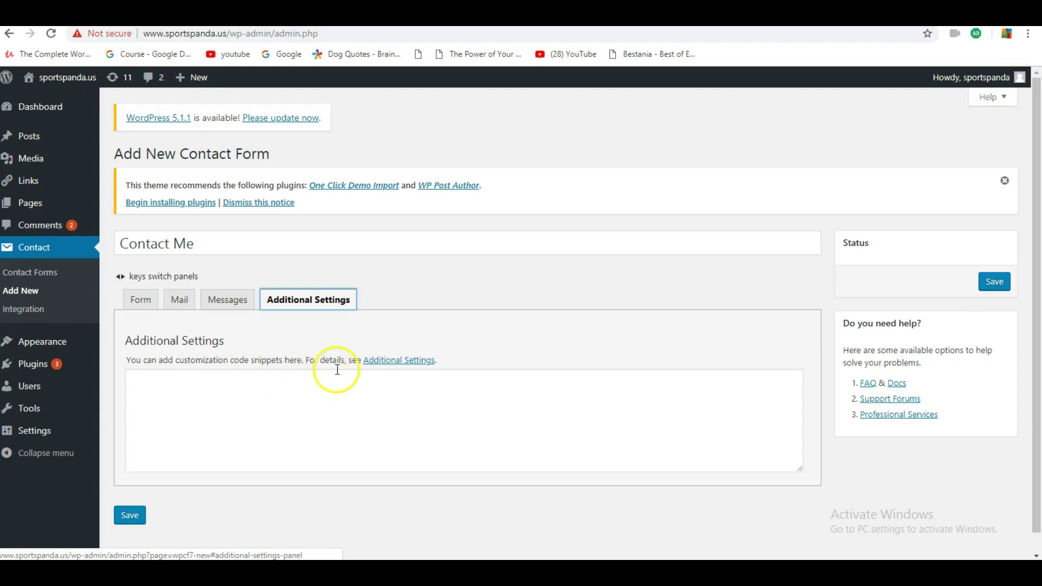
pyautogui.click(385, 403)
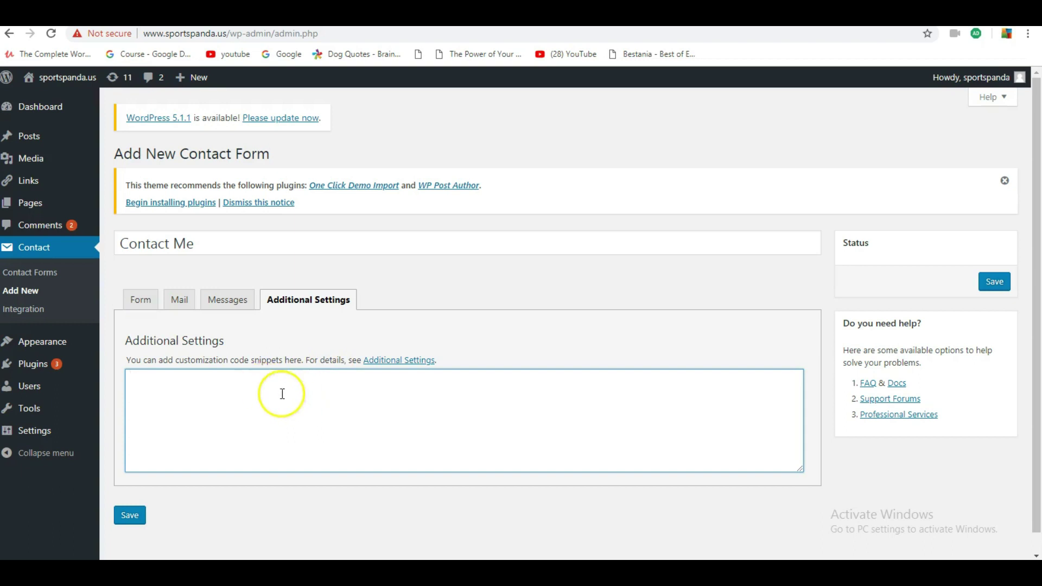
pyautogui.scroll(-1, 282, 393)
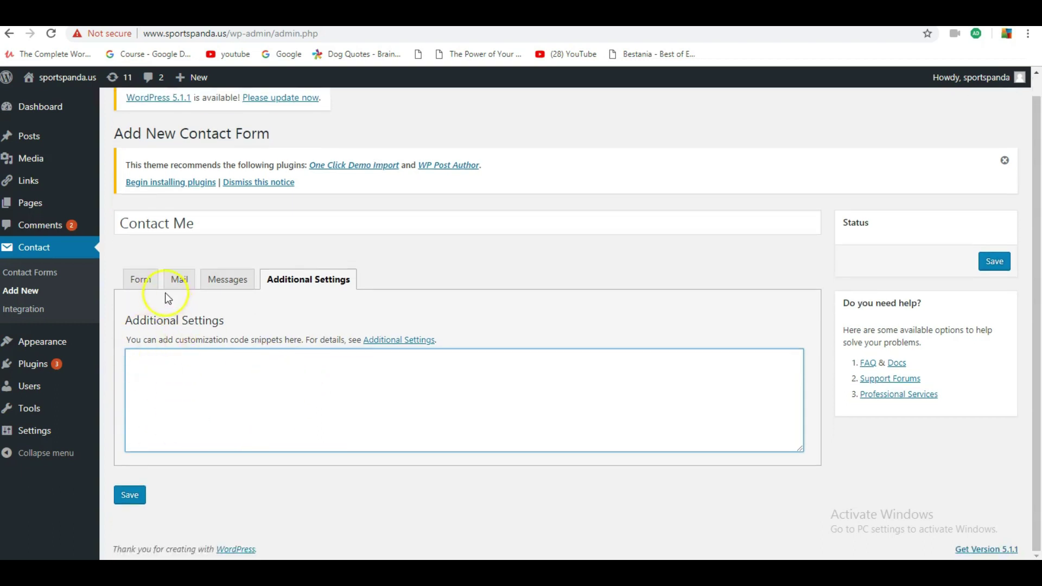
# Step: Return to the form template, recheck its fields and save the new contact form
pyautogui.click(136, 280)
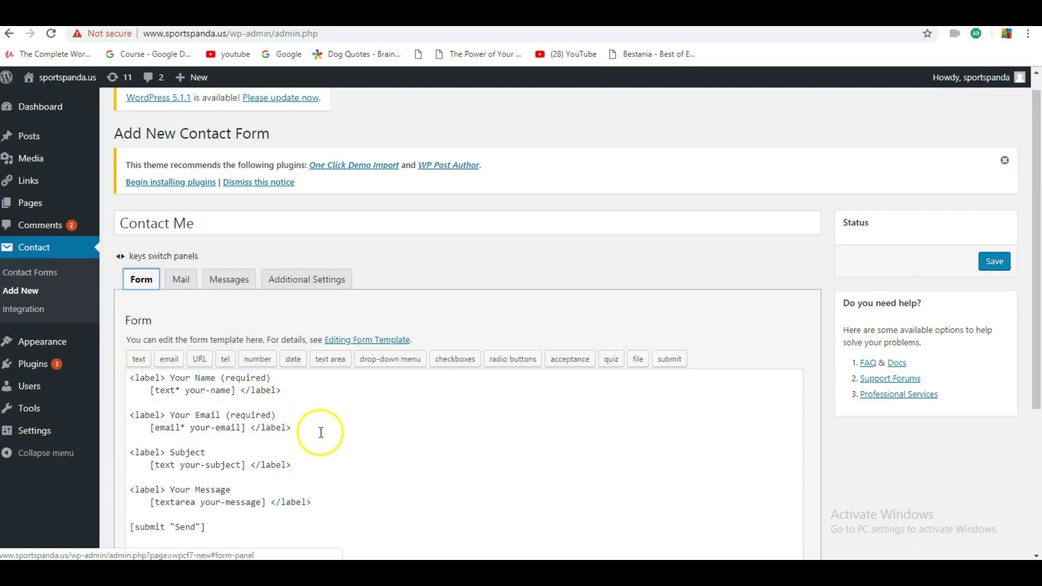
pyautogui.scroll(-2, 328, 436)
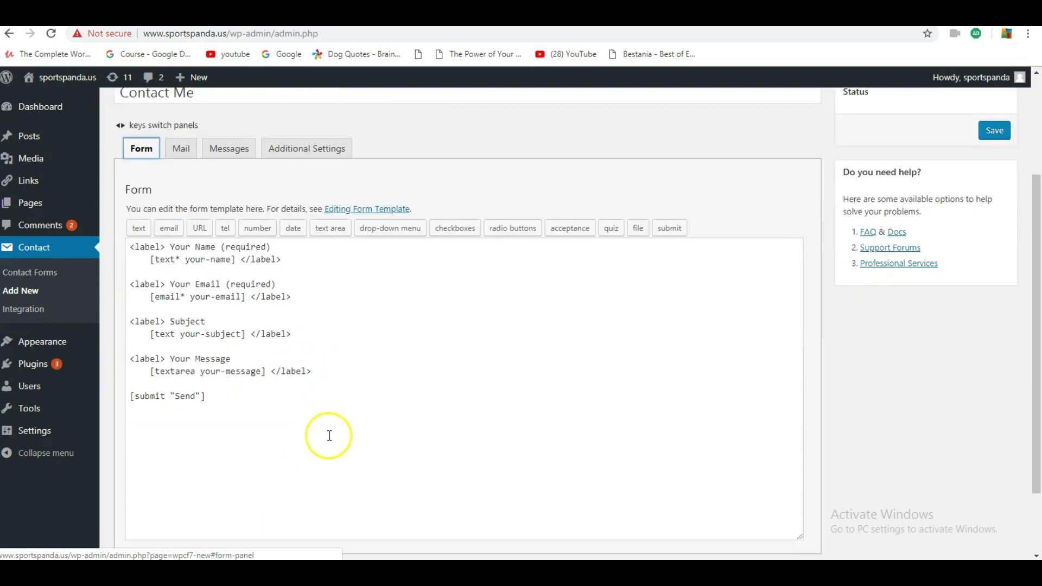
pyautogui.scroll(2, 329, 436)
pyautogui.scroll(-2, 325, 435)
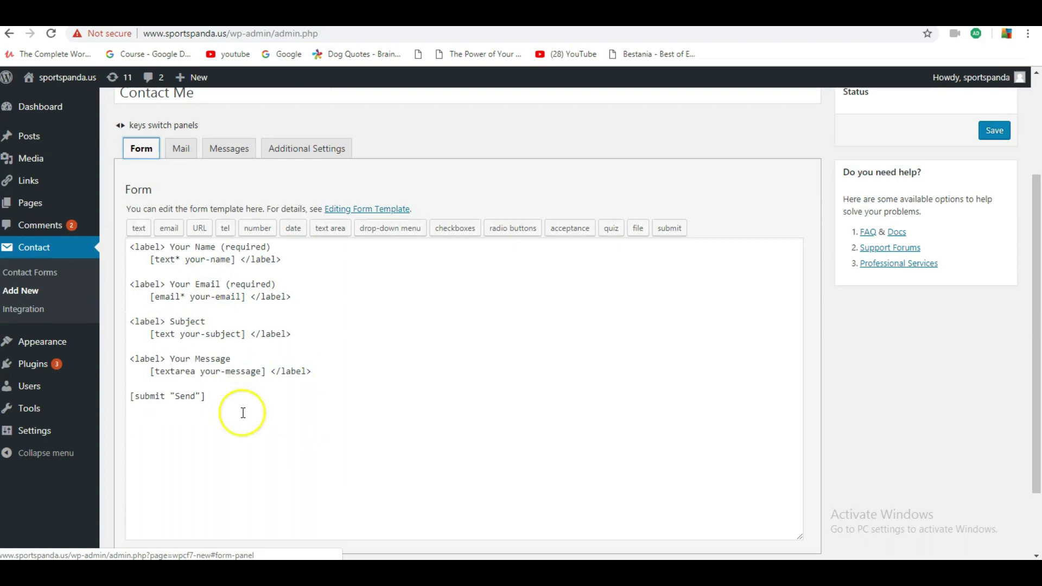
pyautogui.scroll(1, 581, 304)
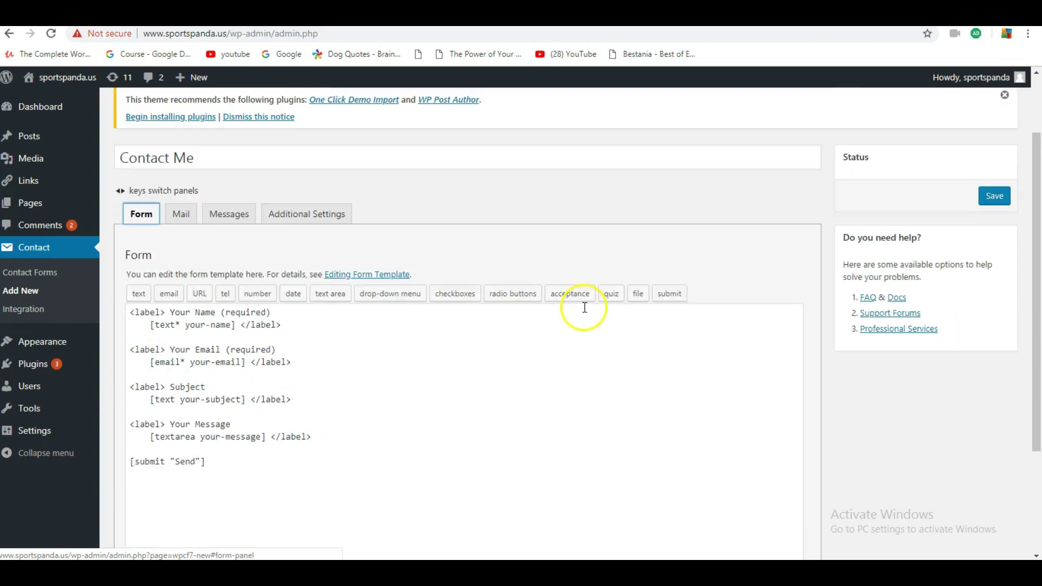
pyautogui.click(998, 197)
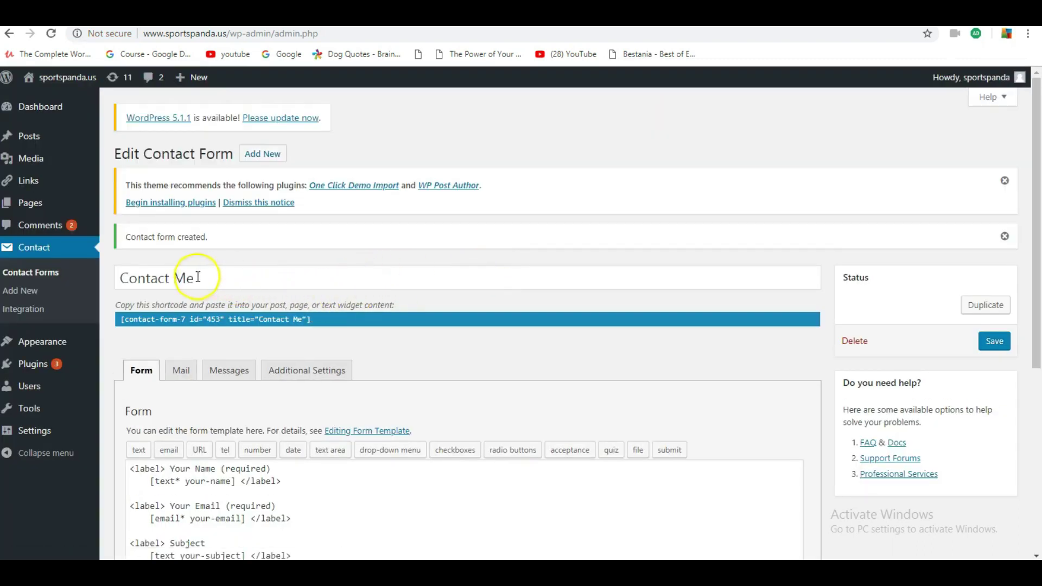
# Step: Copy the shortcode of the saved Contact Me form
pyautogui.moveTo(30, 201)
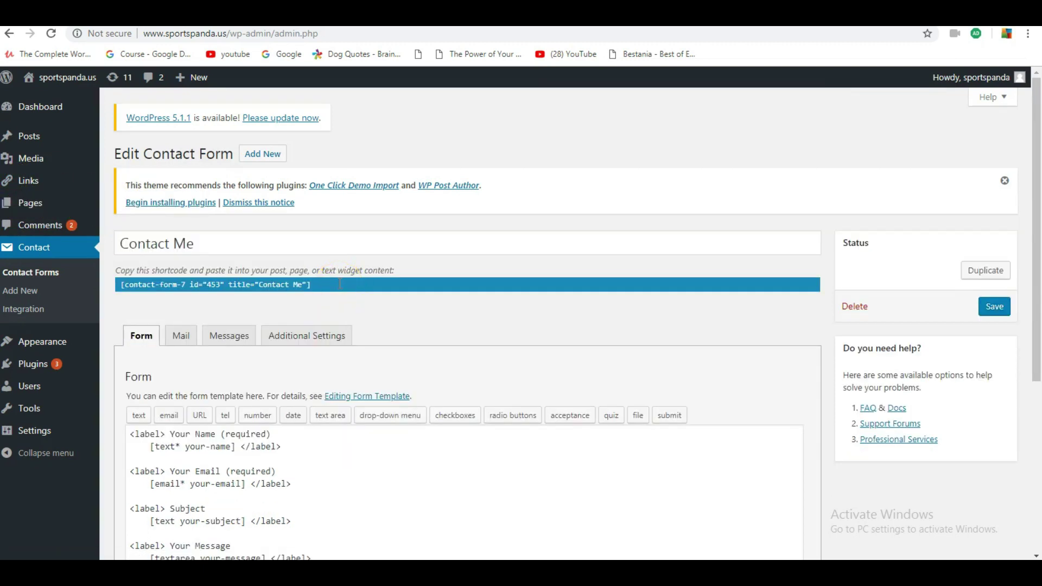
pyautogui.click(339, 283)
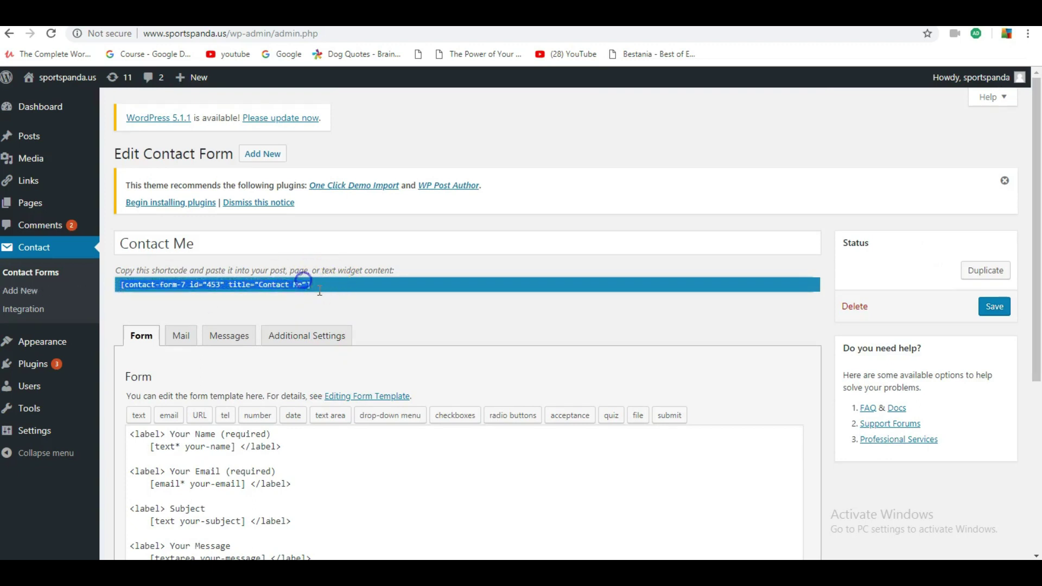
pyautogui.moveTo(315, 288); pyautogui.dragTo(301, 290)
pyautogui.rightClick(310, 285)
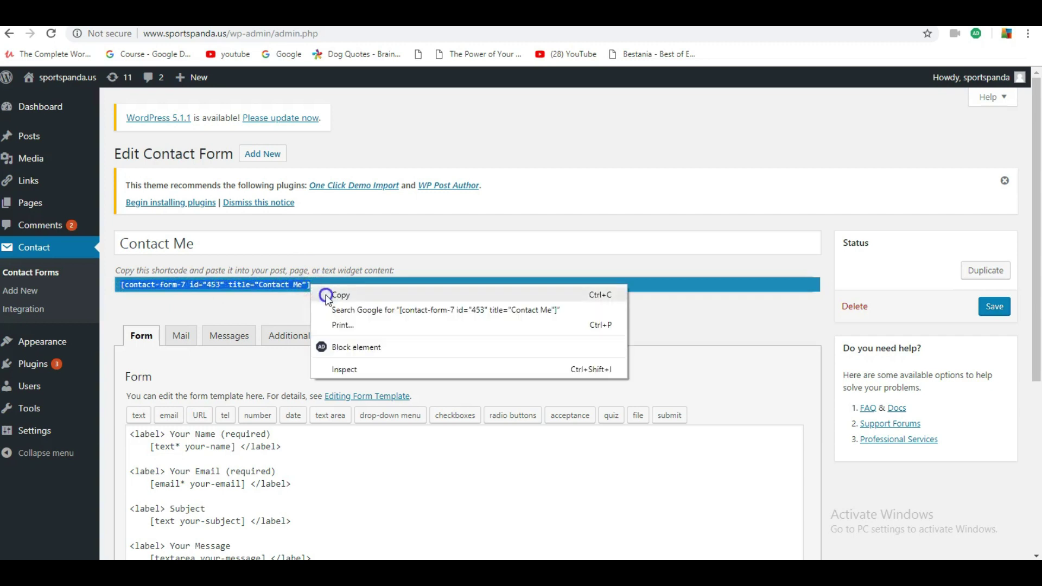
pyautogui.click(325, 294)
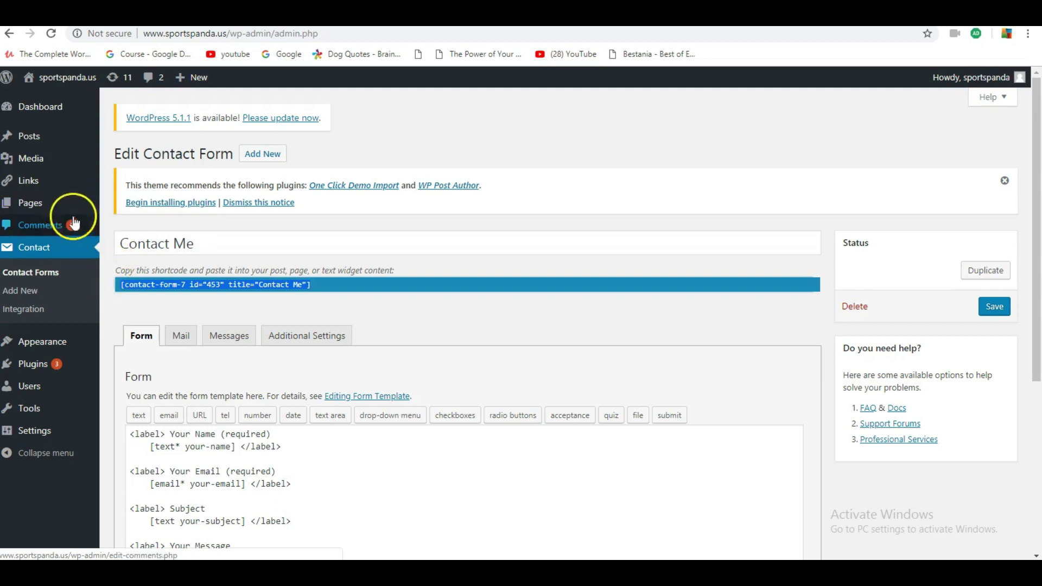
# Step: Create a new page titled "Contact Me" and paste the copied contact form shortcode into its content
pyautogui.click(125, 228)
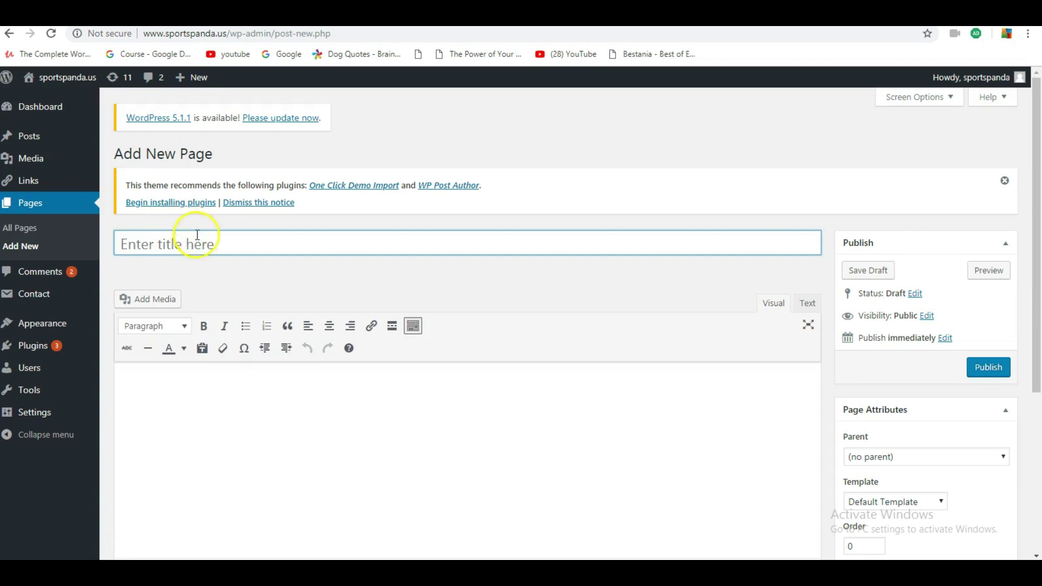
pyautogui.click(198, 237)
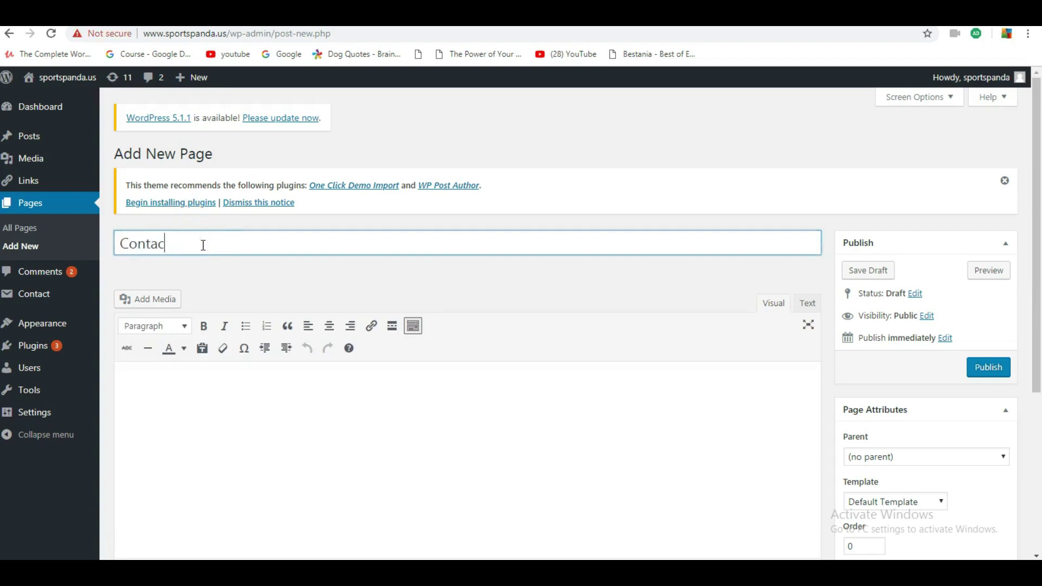
pyautogui.click(196, 386)
pyautogui.hotkey('ctrl', 'v')
# Step: Check the new page's content and settings and publish the page
pyautogui.scroll(-2, 391, 244)
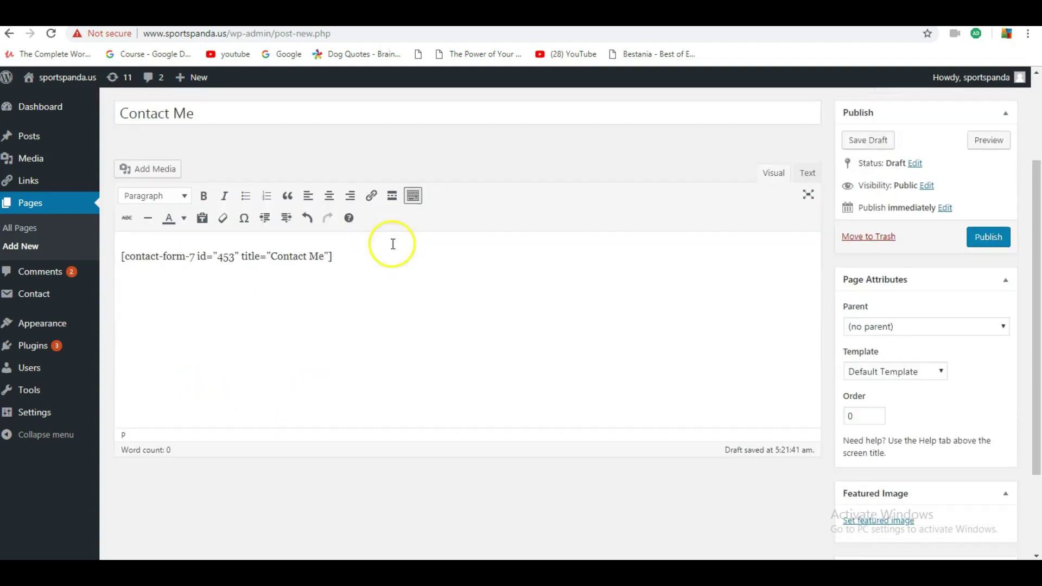
pyautogui.scroll(-2, 569, 274)
pyautogui.scroll(5, 802, 367)
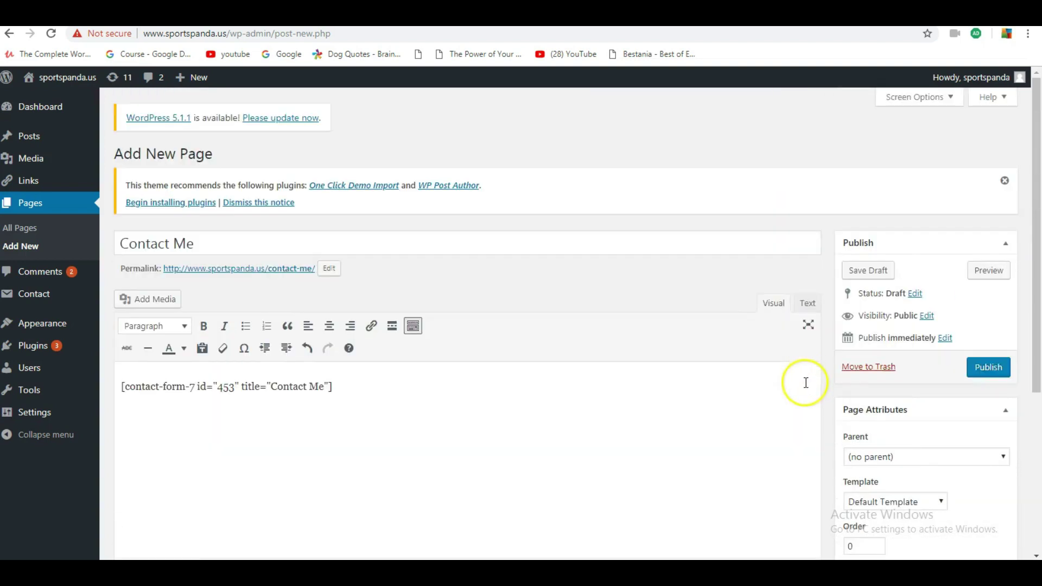
pyautogui.click(988, 369)
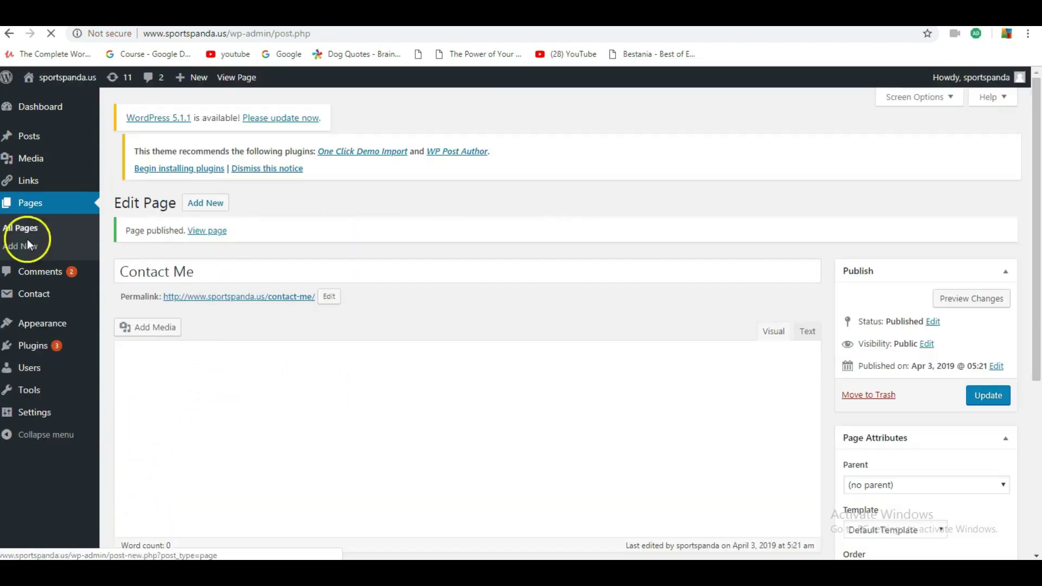
# Step: View the published Contact Me page, examine the form's name, email, subject and message fields and its Send button, and close the page
pyautogui.click(206, 236)
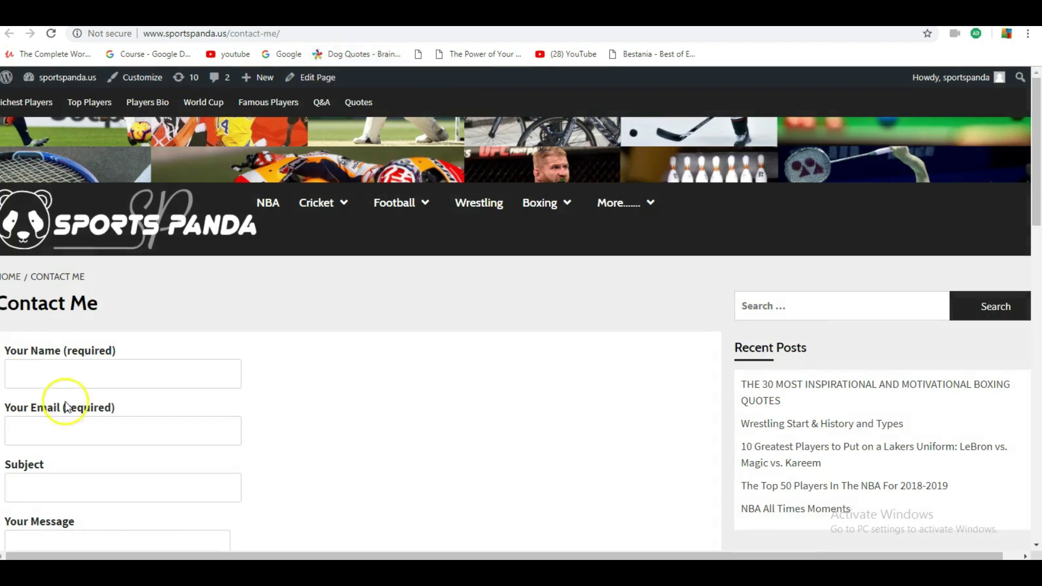
pyautogui.scroll(-8, 621, 302)
pyautogui.scroll(8, 593, 293)
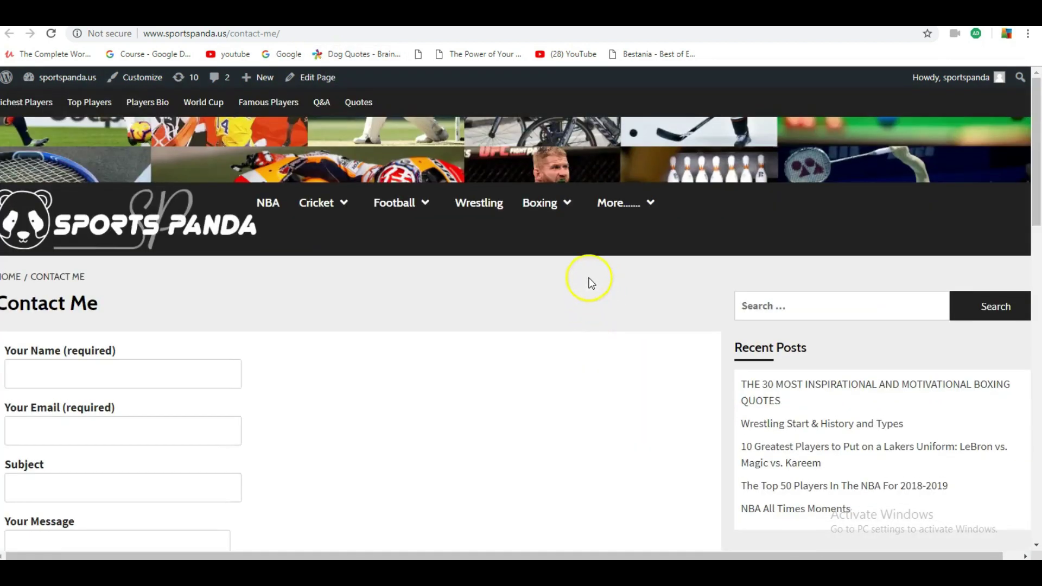
pyautogui.scroll(-6, 595, 295)
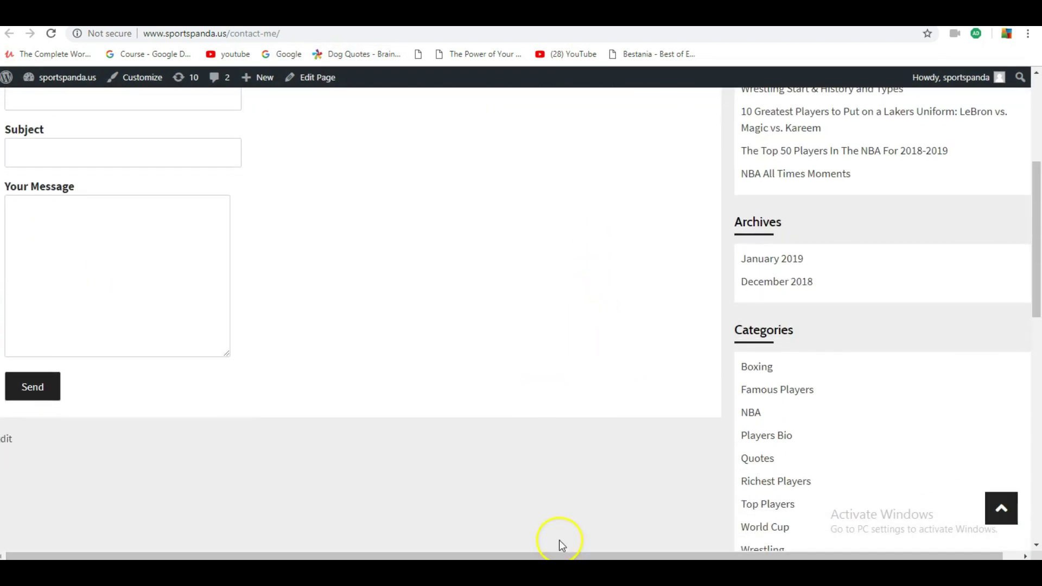
pyautogui.scroll(-3, 559, 540)
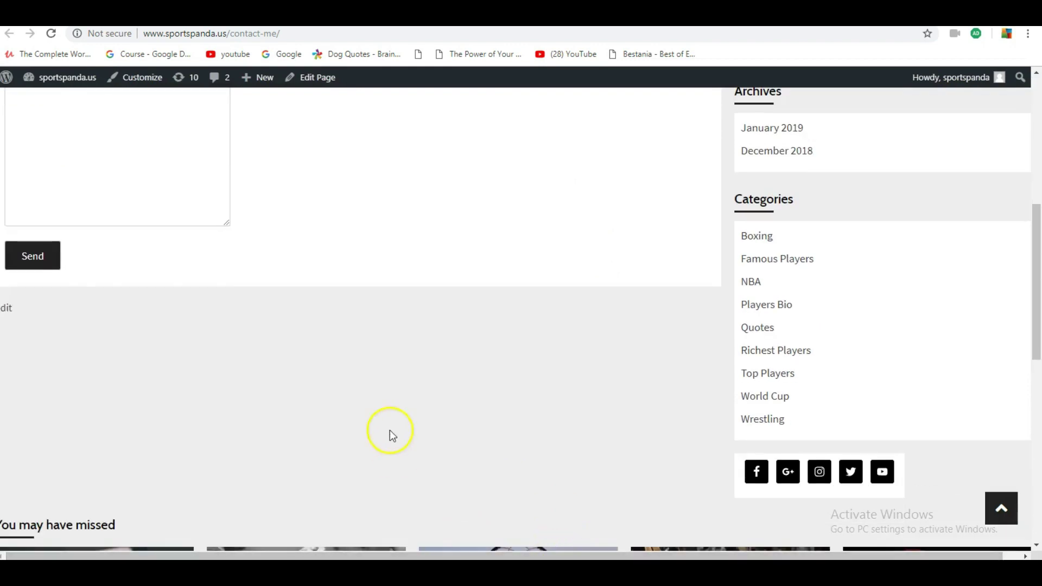
pyautogui.scroll(10, 387, 429)
pyautogui.scroll(-1, 387, 430)
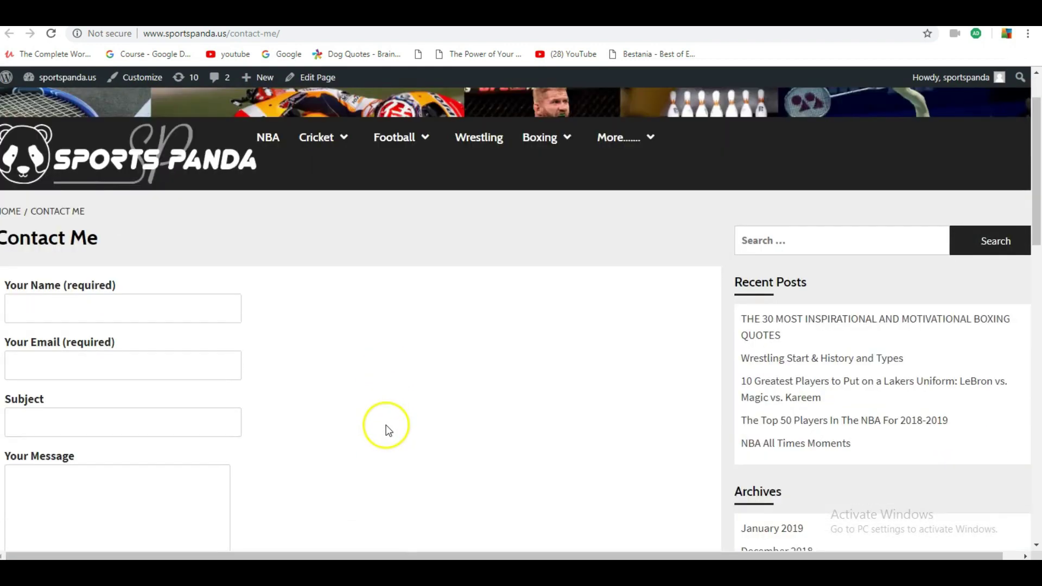
pyautogui.scroll(-3, 277, 333)
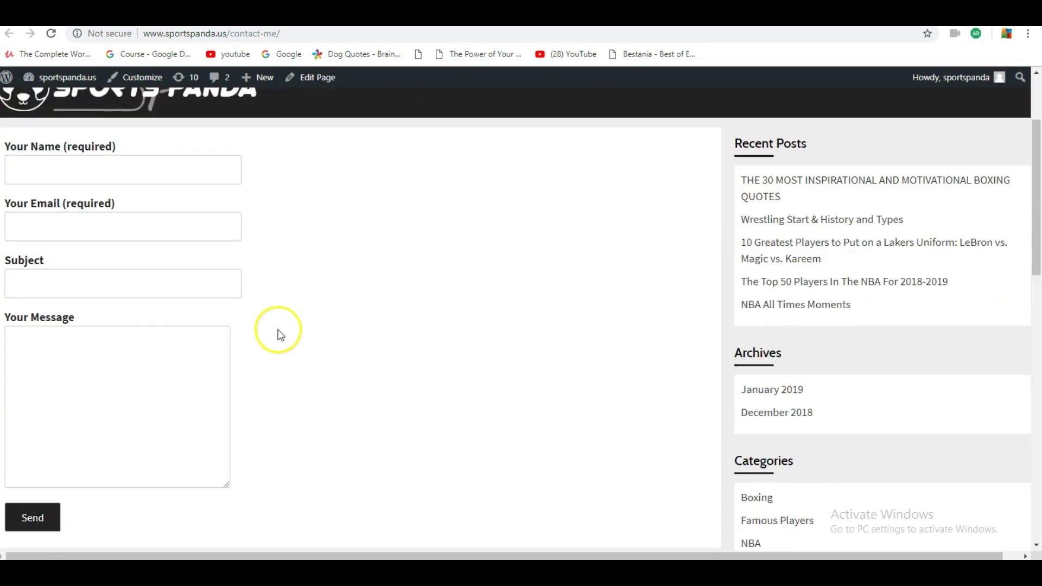
pyautogui.scroll(3, 251, 323)
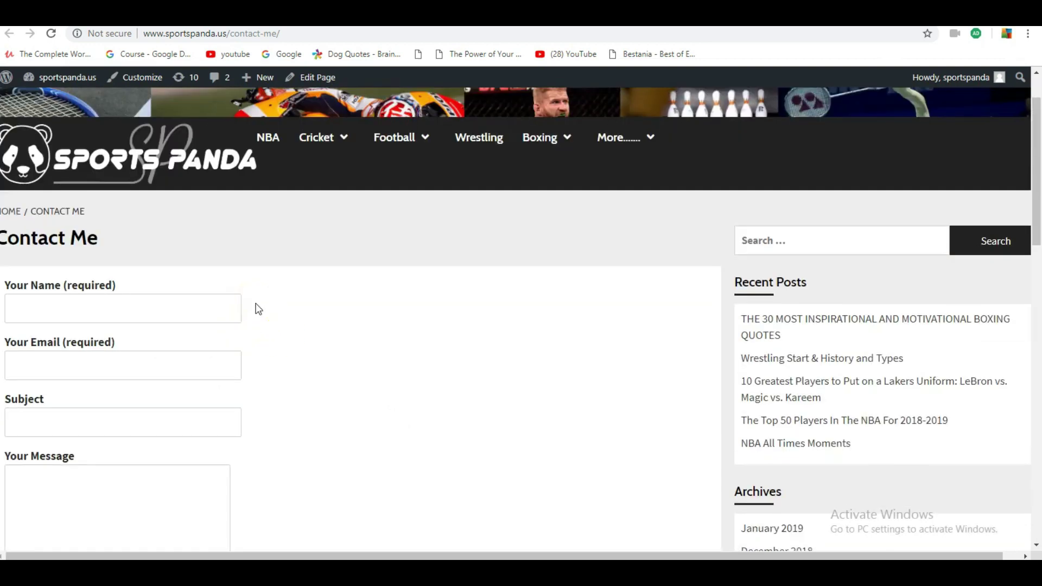
pyautogui.click(269, 374)
pyautogui.scroll(-2, 273, 378)
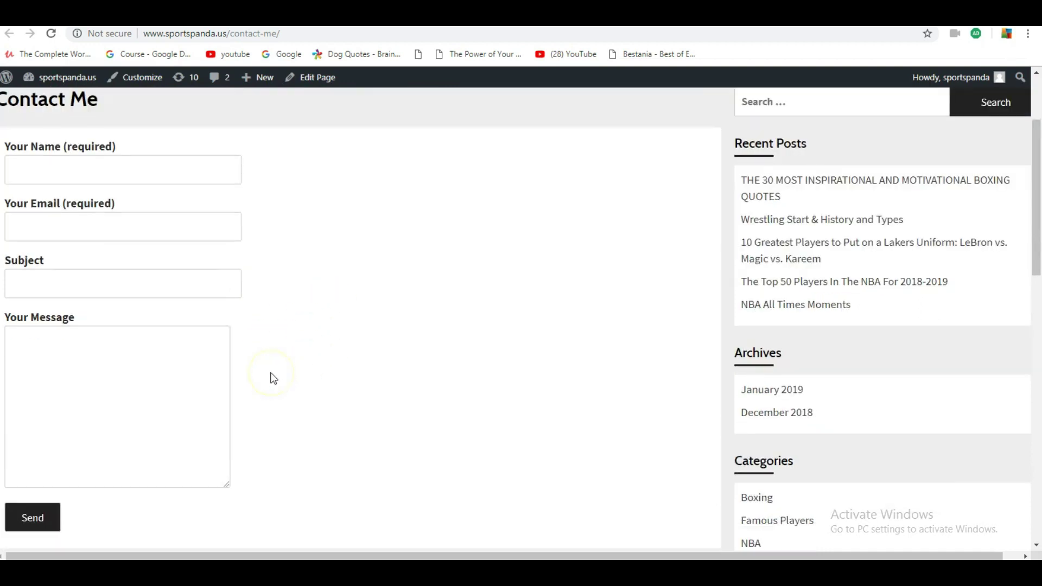
pyautogui.scroll(2, 272, 370)
pyautogui.scroll(-2, 265, 364)
pyautogui.click(265, 358)
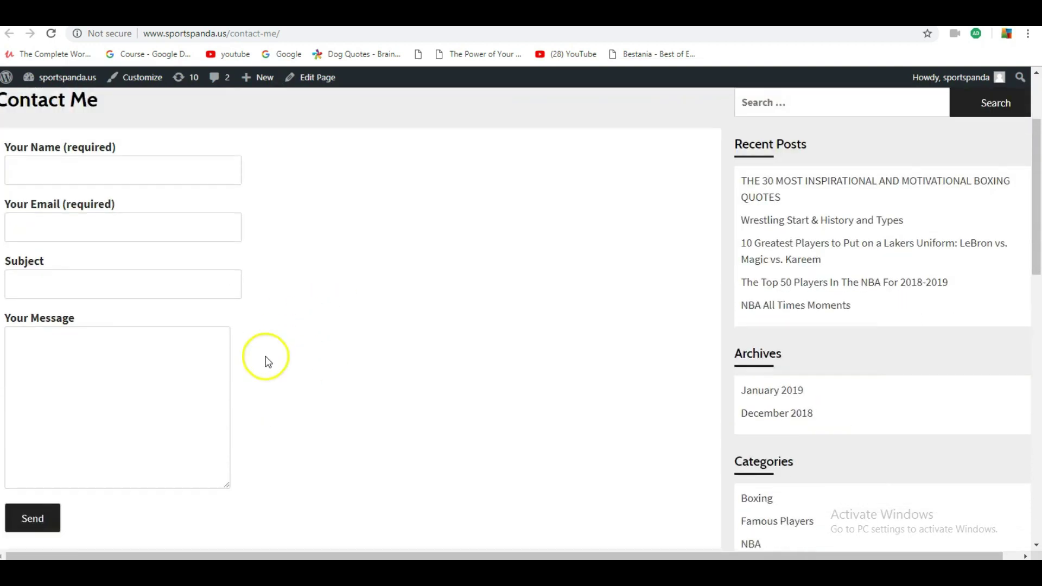
pyautogui.scroll(3, 250, 358)
pyautogui.click(237, 357)
pyautogui.scroll(-1, 117, 373)
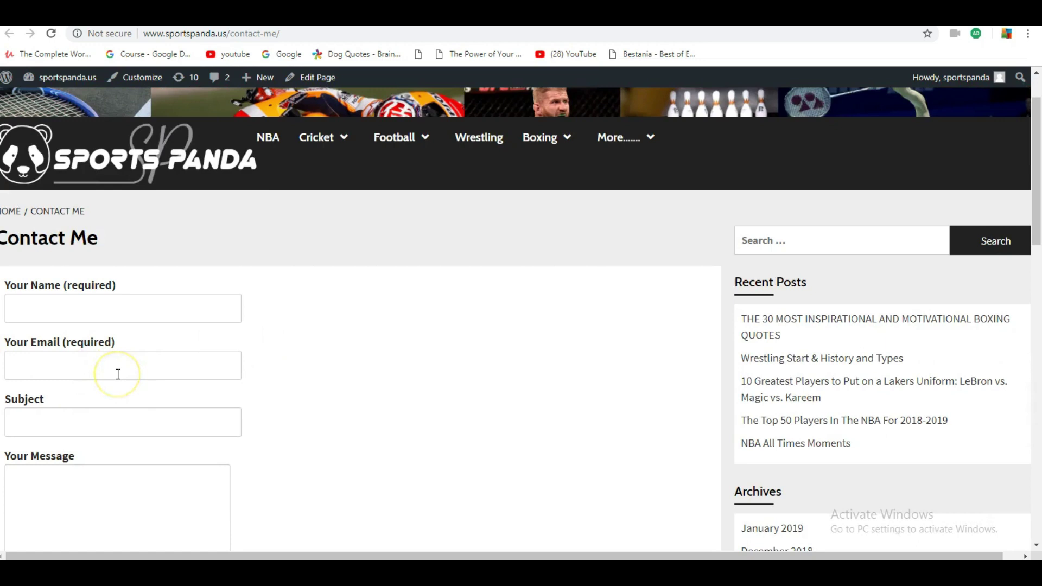
pyautogui.scroll(-2, 118, 374)
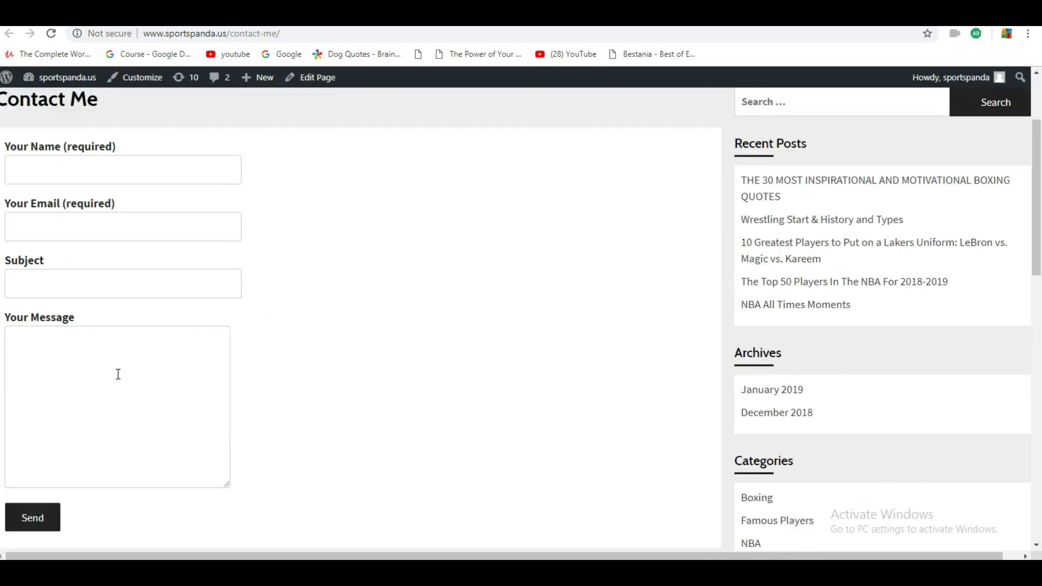
pyautogui.click(135, 375)
pyautogui.hotkey('ctrl', 'w')
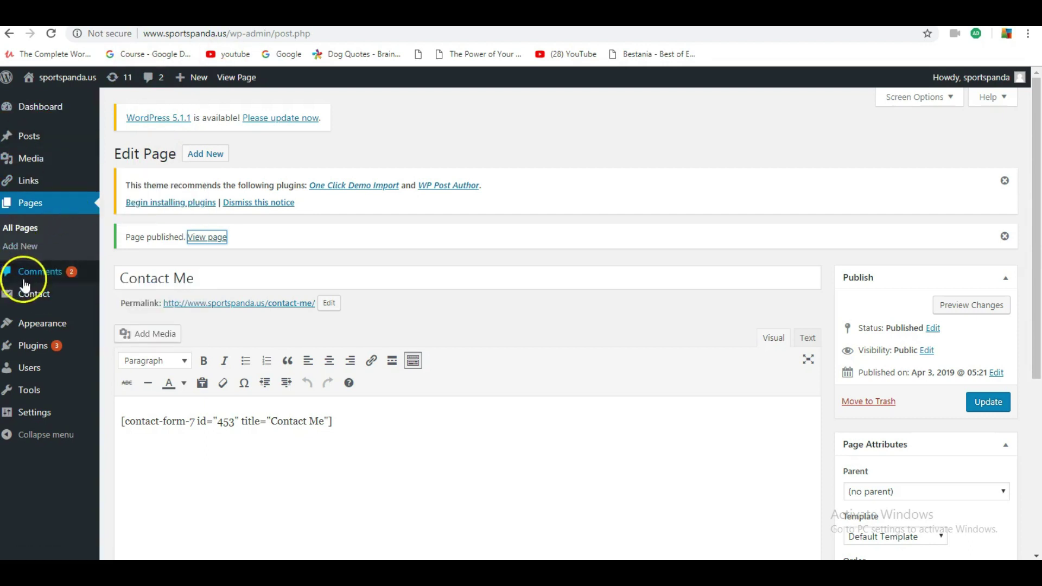
# Step: Open the Contact Me form for editing from the list of contact forms and go to its form template
pyautogui.moveTo(30, 291)
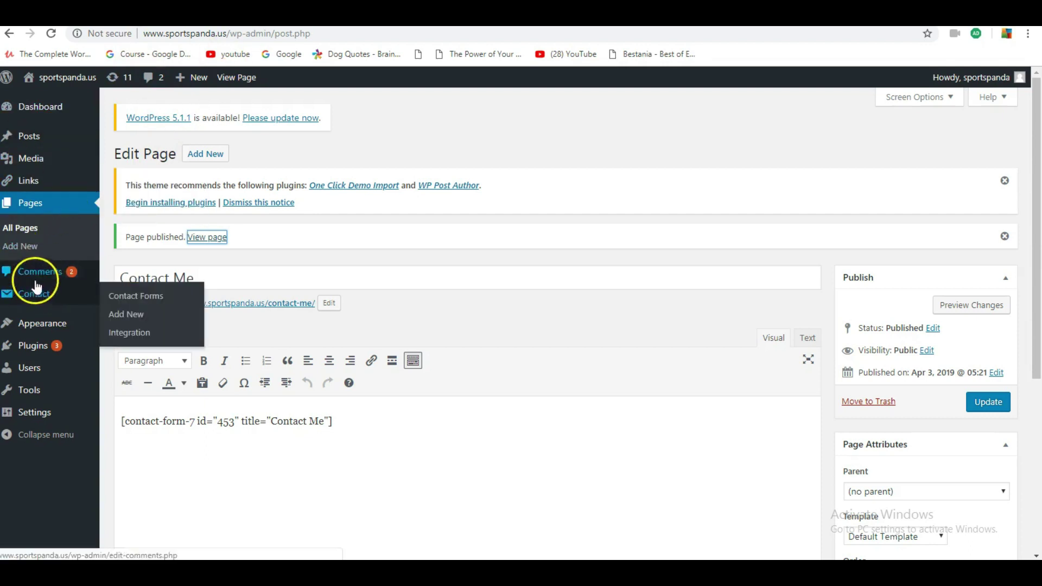
pyautogui.click(128, 295)
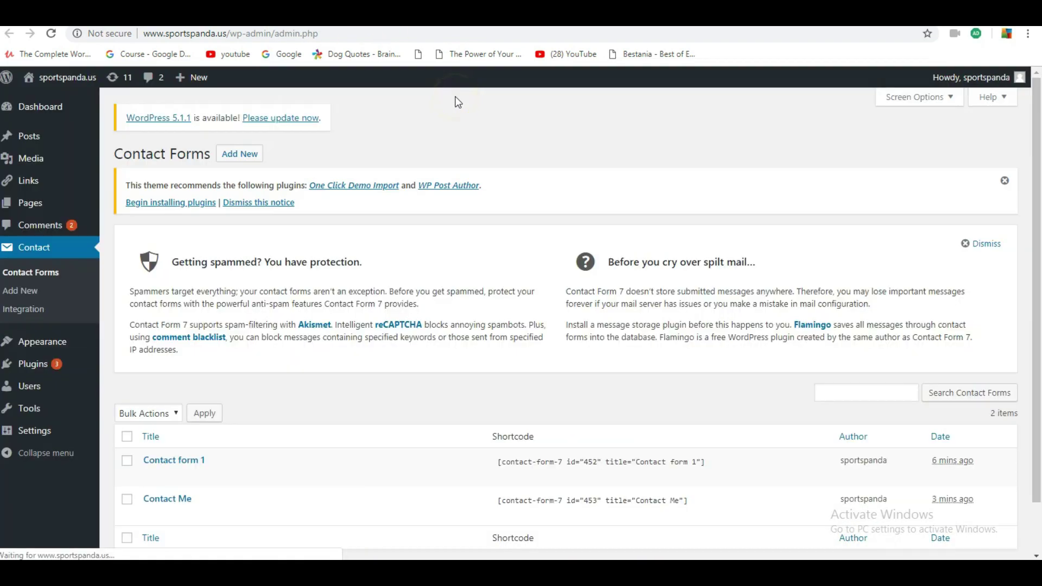
pyautogui.scroll(-1, 478, 352)
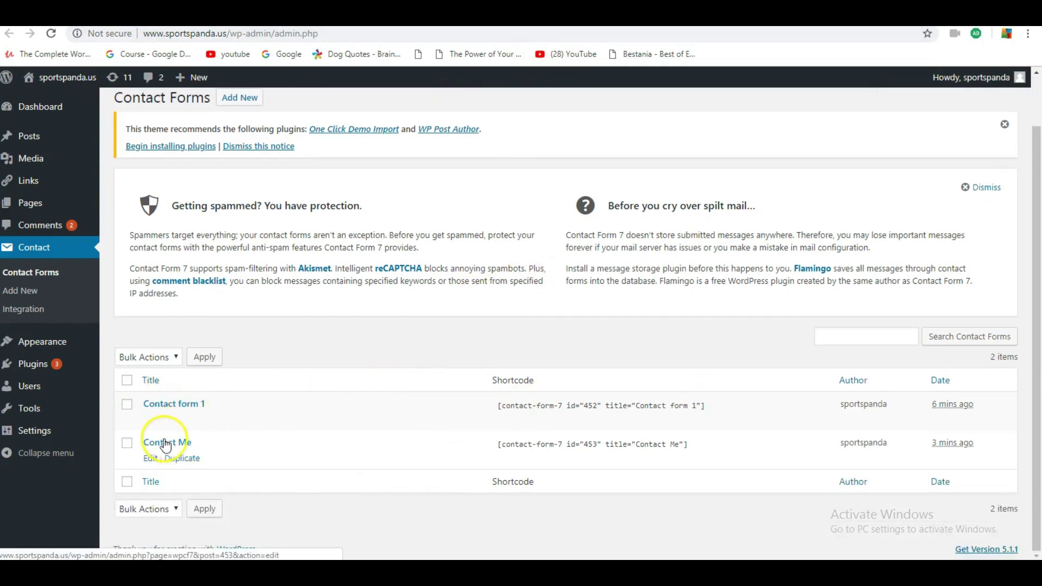
pyautogui.click(151, 458)
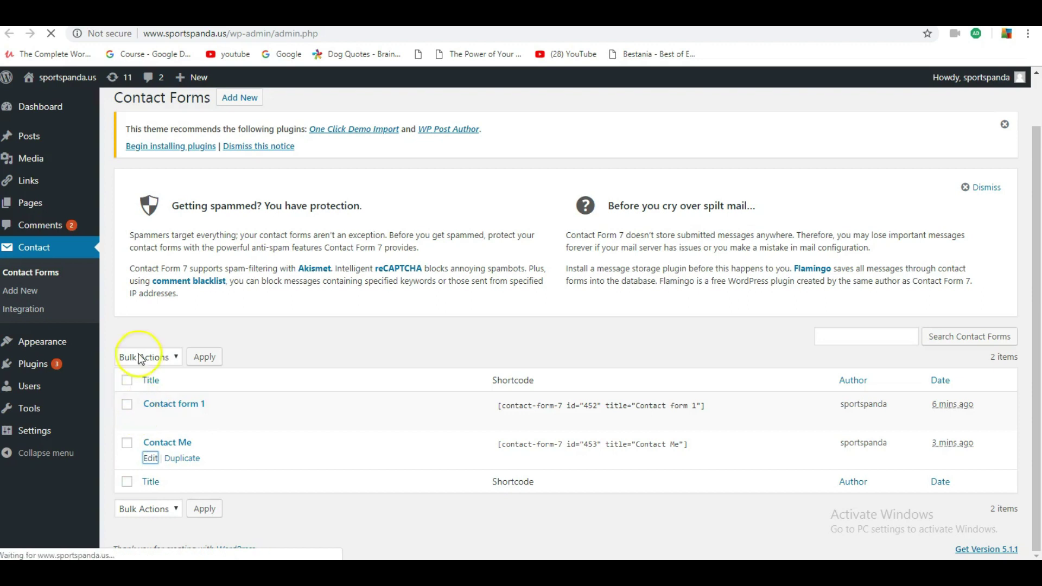
pyautogui.scroll(-5, 309, 376)
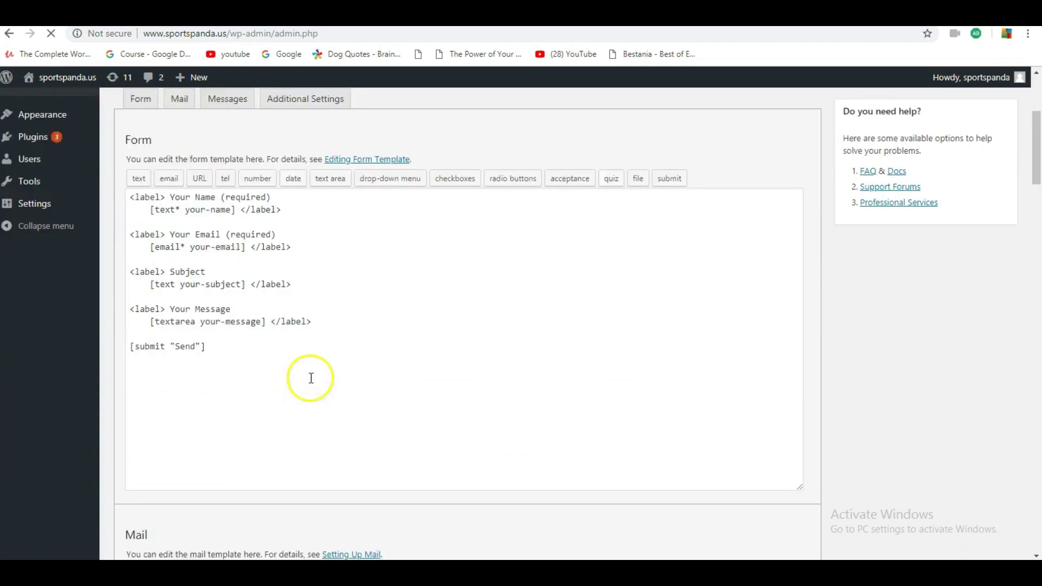
# Step: Insert blank lines between the Your Message field and the submit tag in the form template
pyautogui.scroll(1, 177, 327)
pyautogui.scroll(-1, 182, 342)
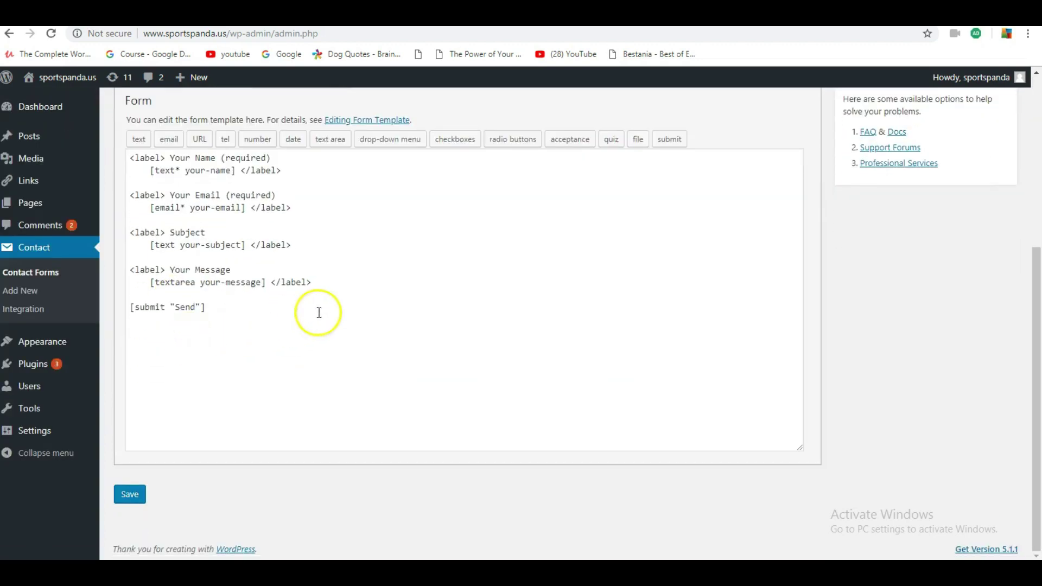
pyautogui.click(327, 283)
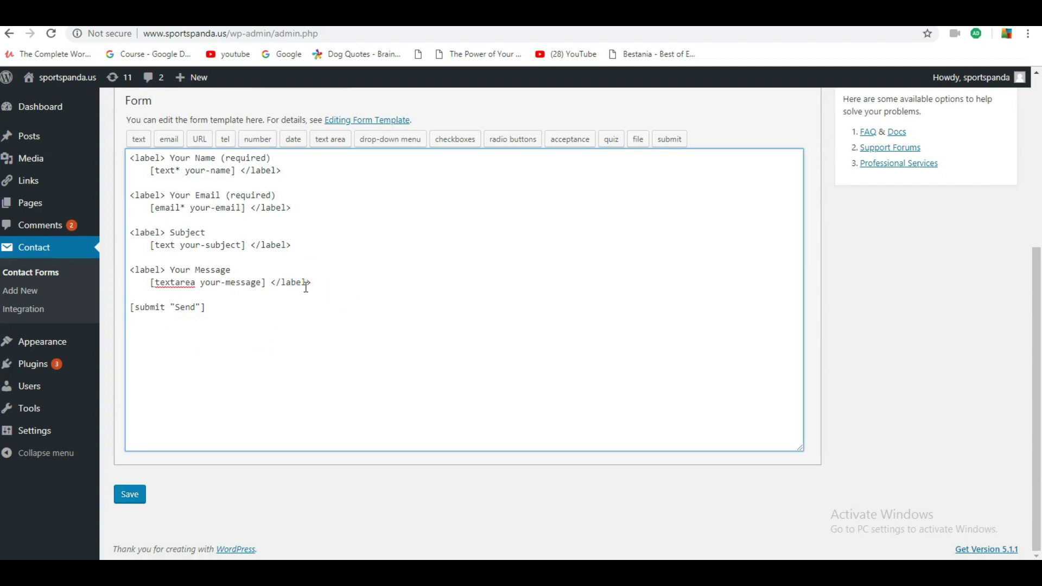
pyautogui.press('Return')
pyautogui.press('Return')
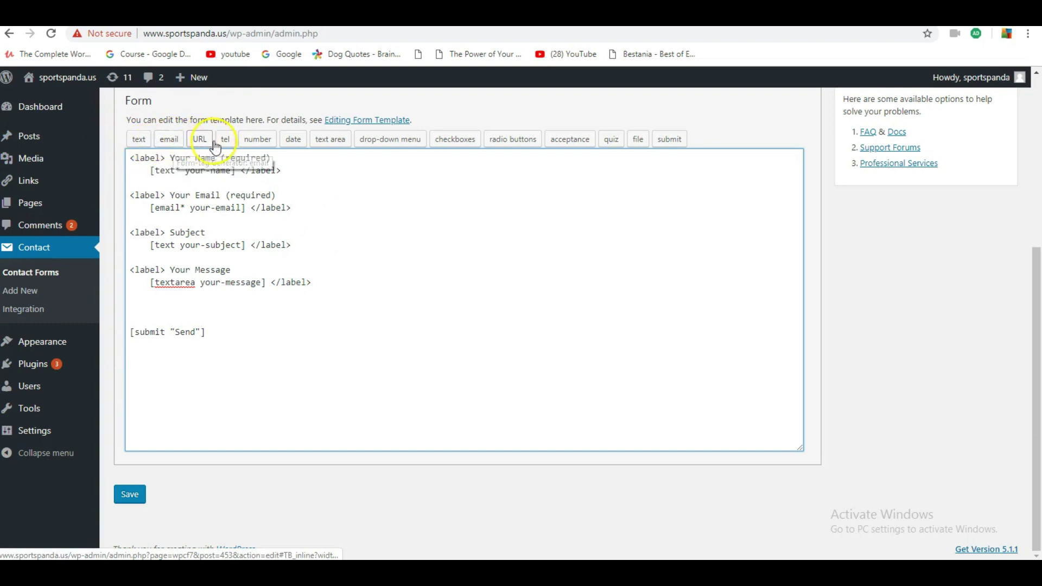
# Step: Insert a radio buttons tag with the options Male and Female above the submit tag in the form template
pyautogui.scroll(1, 211, 146)
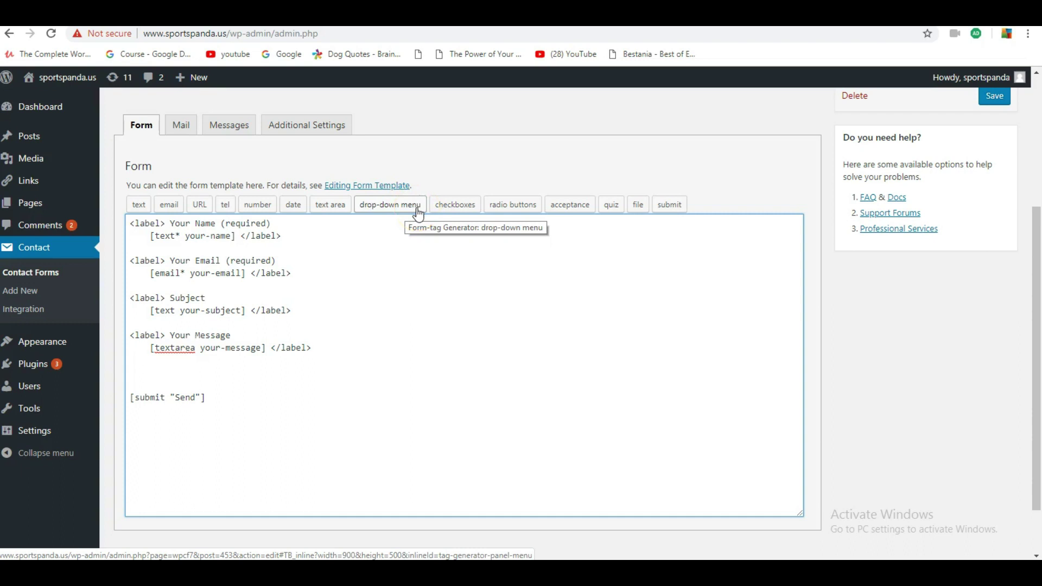
pyautogui.click(504, 207)
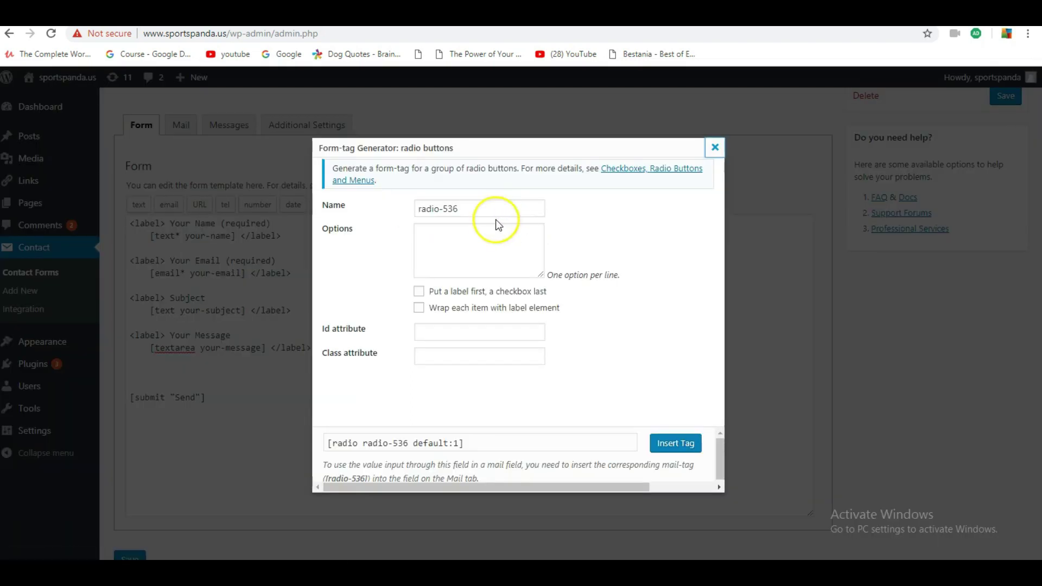
pyautogui.click(495, 232)
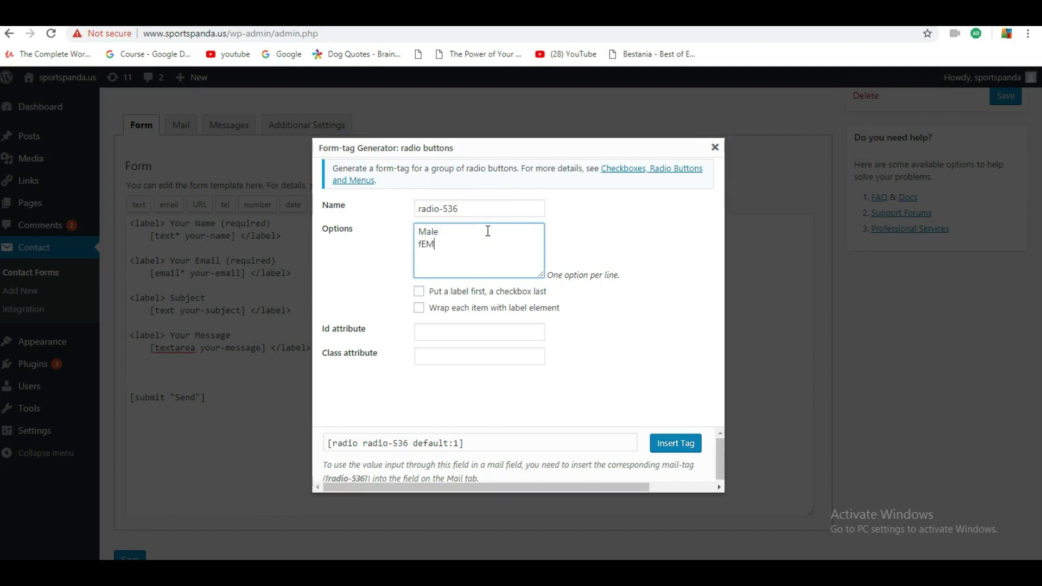
pyautogui.press('BackSpace')
pyautogui.press('BackSpace')
pyautogui.press('BackSpace')
pyautogui.press('BackSpace')
pyautogui.press('BackSpace')
pyautogui.press('BackSpace')
pyautogui.write('Fema')
pyautogui.click(675, 443)
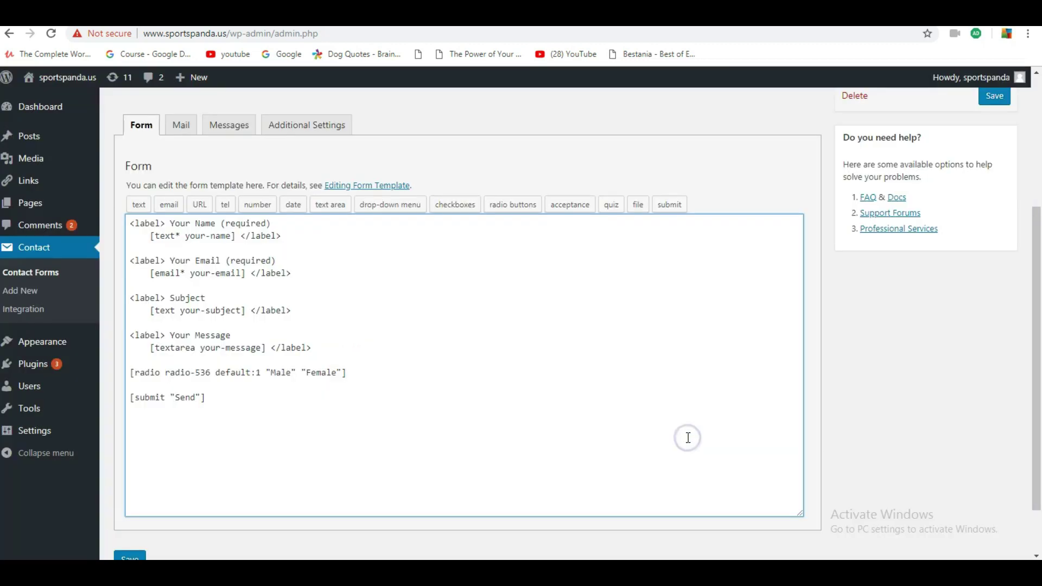
# Step: Copy the "<label> Your Message" line above the radio tag and close the label with </label> after the tag
pyautogui.click(359, 373)
pyautogui.moveTo(231, 335); pyautogui.dragTo(129, 338)
pyautogui.hotkey('ctrl', 'c')
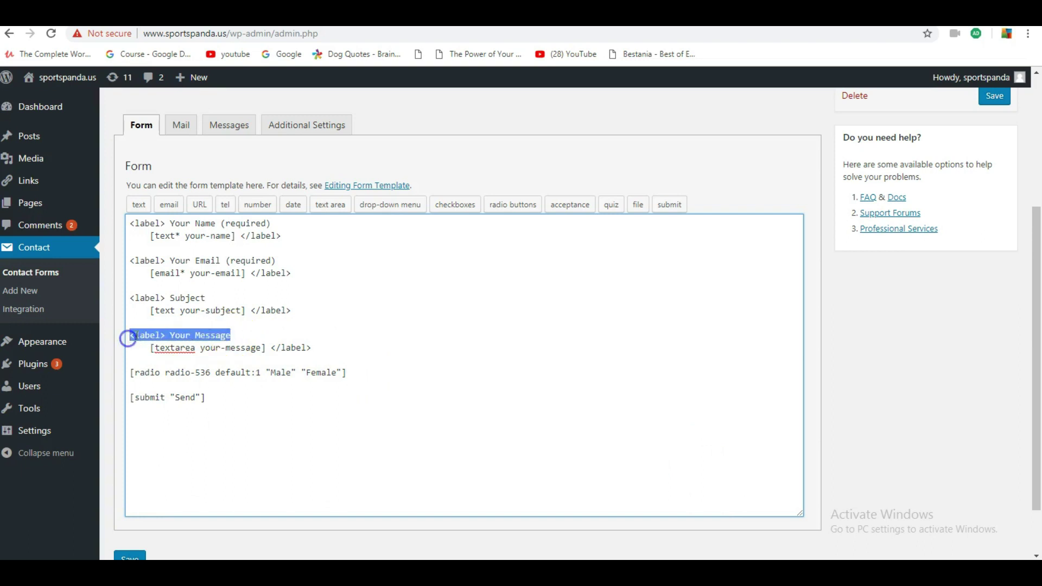
pyautogui.click(181, 359)
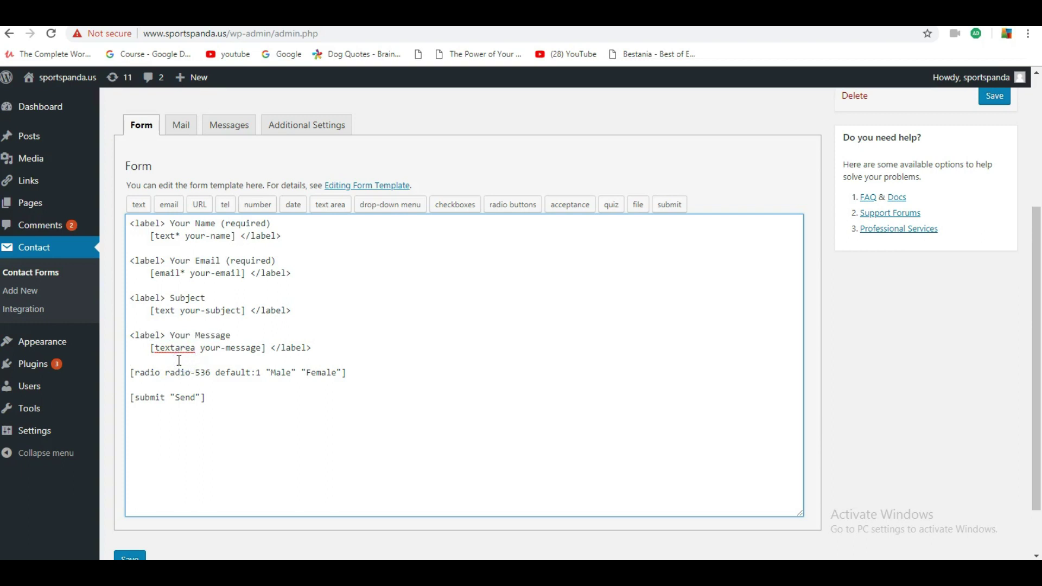
pyautogui.press('Return')
pyautogui.hotkey('ctrl', 'v')
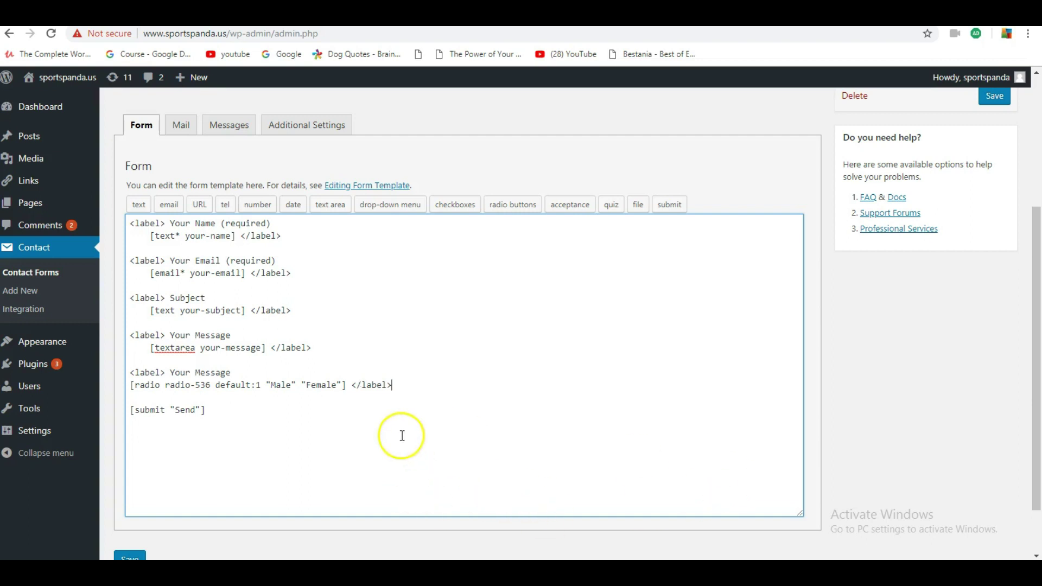
# Step: Replace the label text above the radio tag with "Choose"
pyautogui.scroll(-2, 401, 434)
pyautogui.click(227, 288)
pyautogui.moveTo(227, 288); pyautogui.dragTo(181, 288)
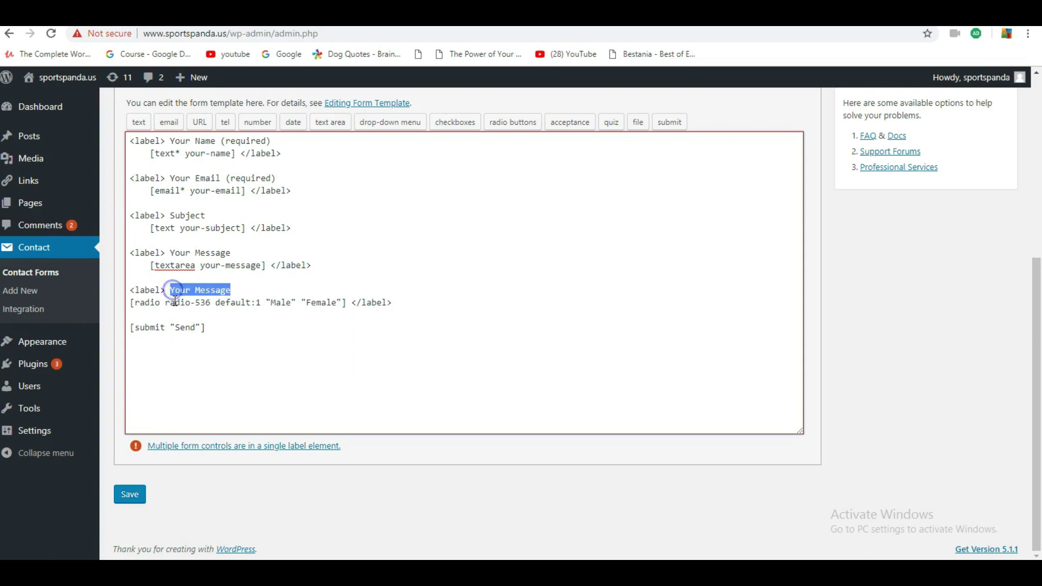
pyautogui.press('BackSpace')
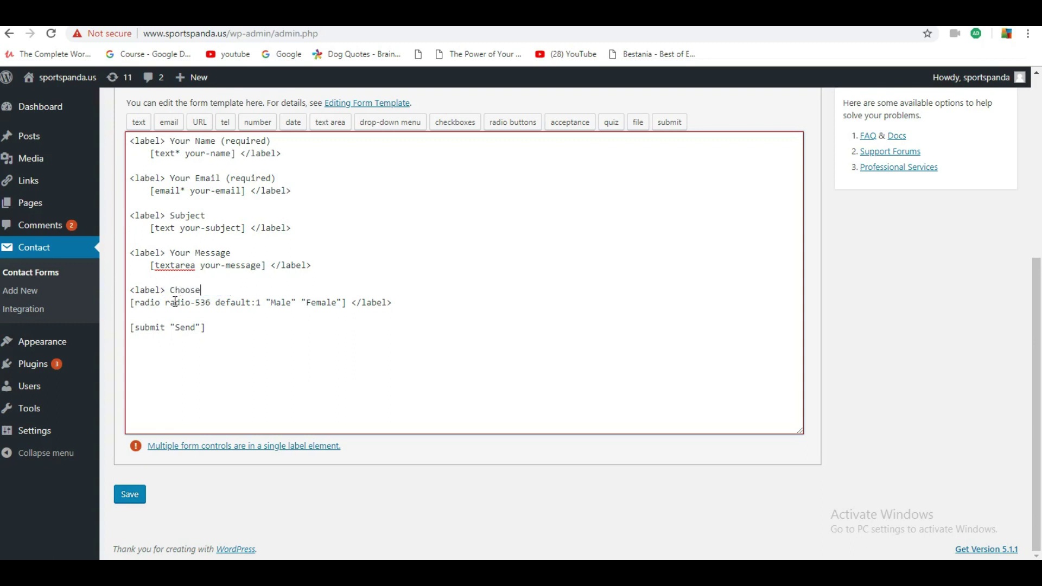
# Step: Change the label tags around the radio buttons to <p> and </p>, and save the form
pyautogui.moveTo(165, 290); pyautogui.dragTo(123, 287)
pyautogui.press('BackSpace')
pyautogui.moveTo(394, 303); pyautogui.dragTo(351, 307)
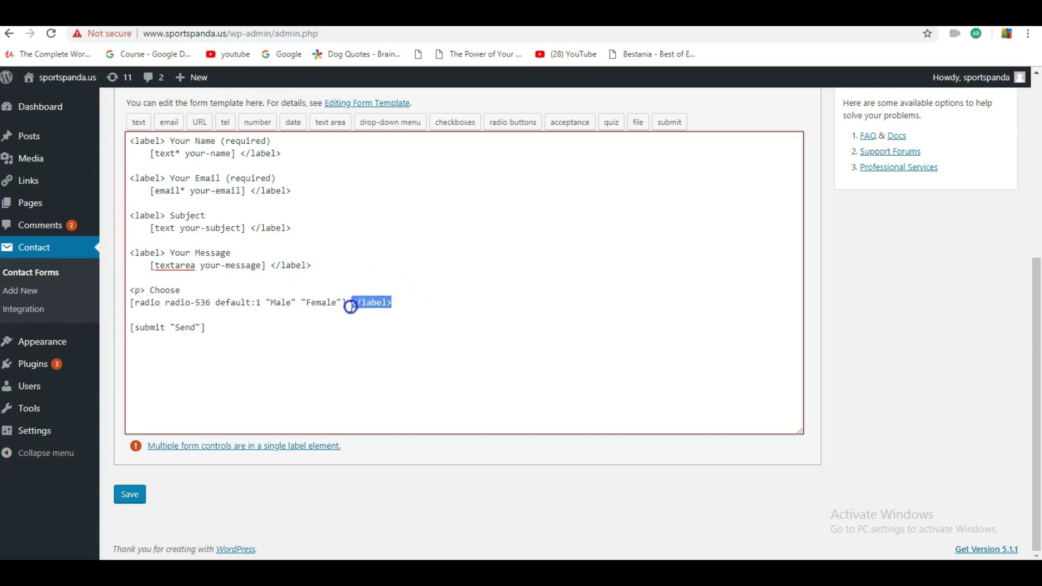
pyautogui.press('BackSpace')
pyautogui.click(129, 494)
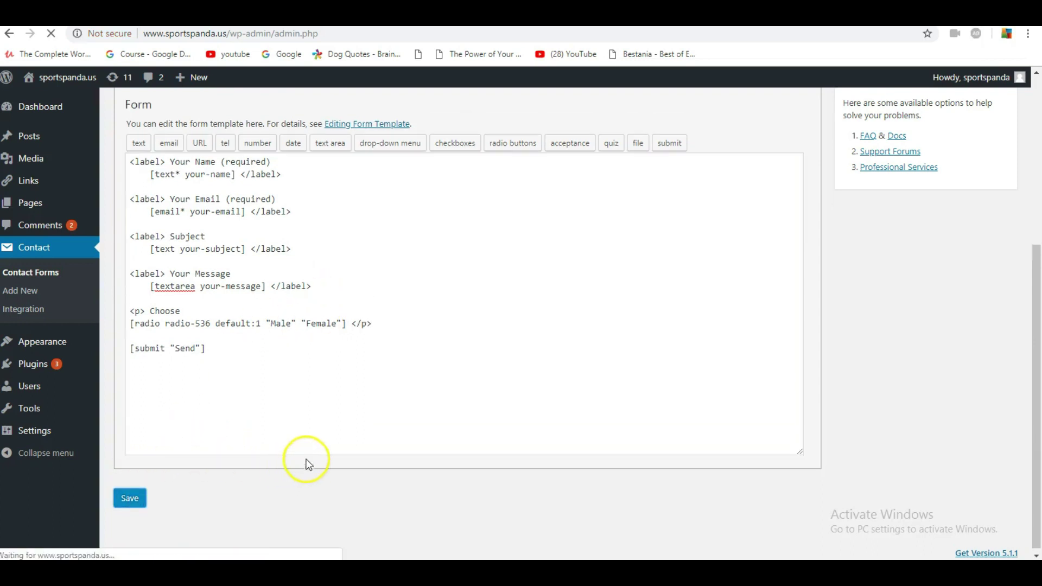
# Step: Open the form's mail template and add a "Gender:" line below [your-message] in the message body
pyautogui.scroll(-6, 297, 375)
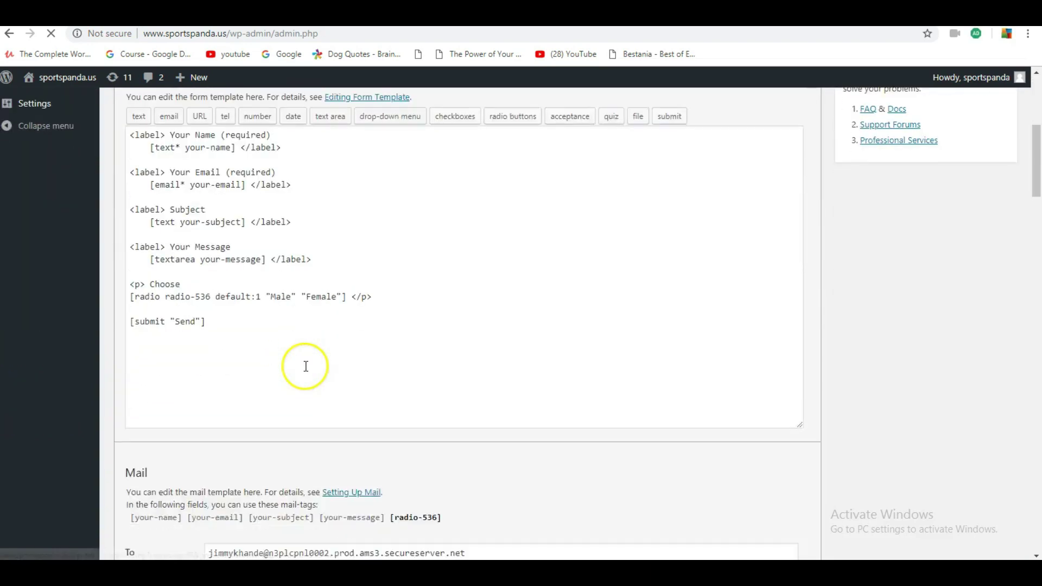
pyautogui.scroll(3, 274, 344)
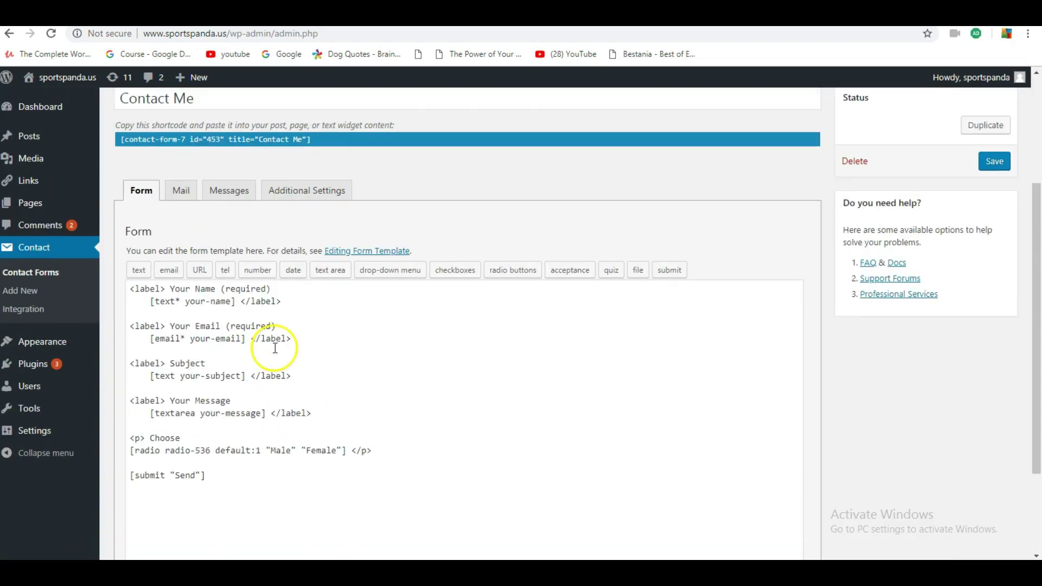
pyautogui.click(228, 191)
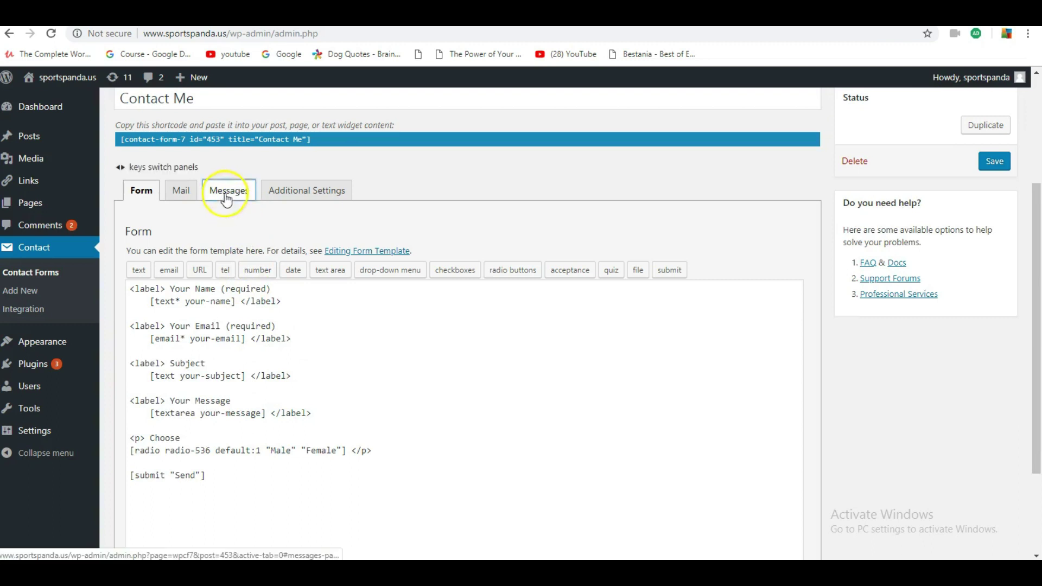
pyautogui.click(180, 189)
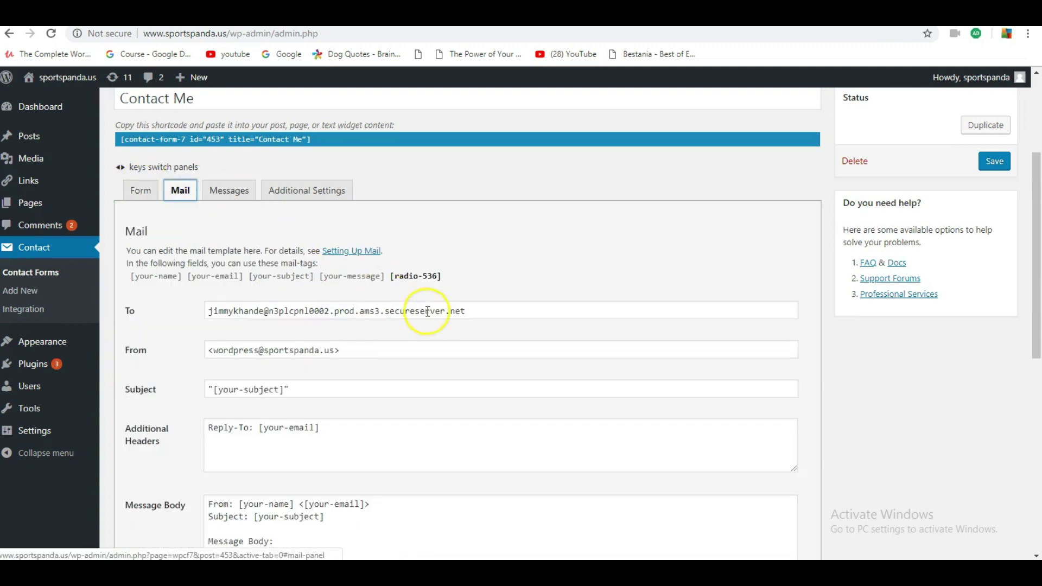
pyautogui.scroll(-3, 433, 318)
pyautogui.click(302, 419)
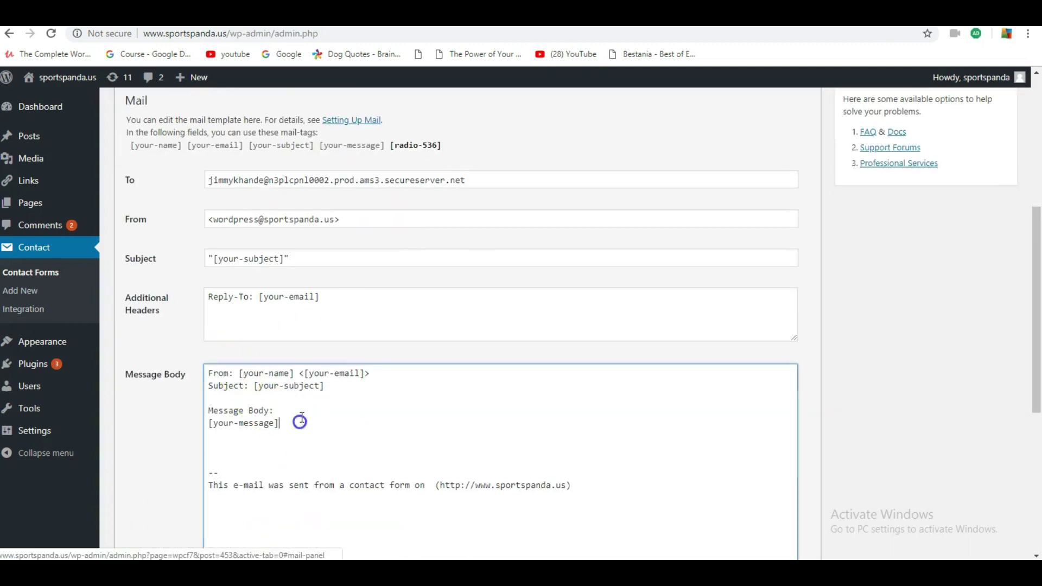
pyautogui.press('Return')
pyautogui.press('Return')
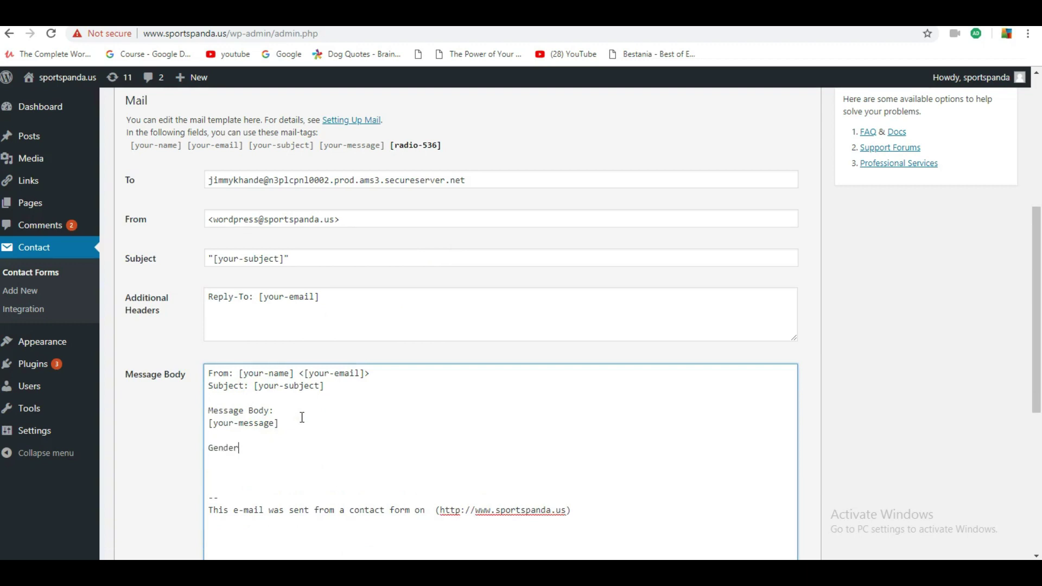
pyautogui.write('Gender:')
pyautogui.press('Return')
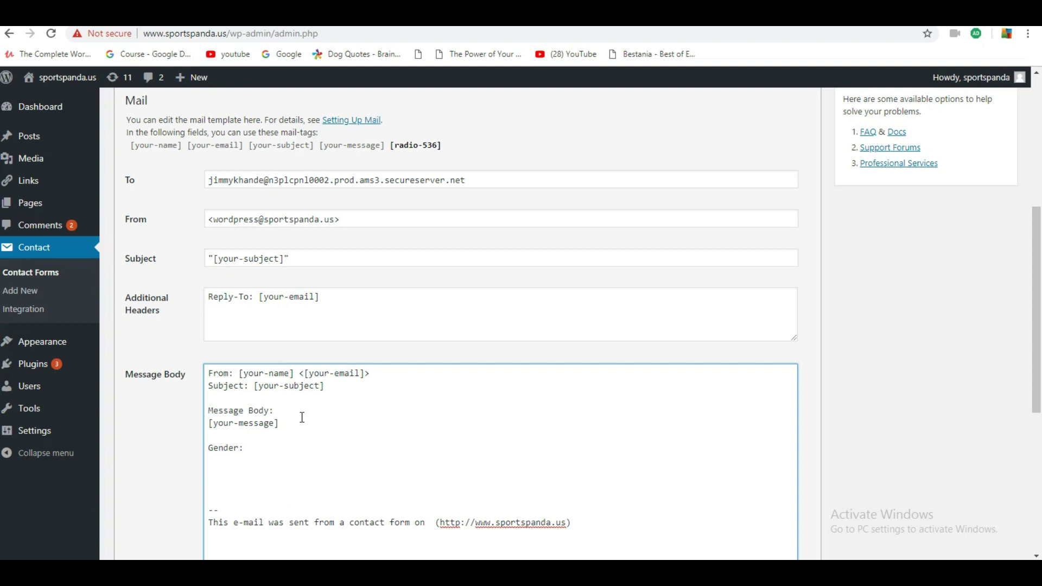
# Step: Copy the [radio-536] mail-tag onto the line below "Gender:" in the message body and remove the surplus blank lines
pyautogui.scroll(1, 463, 208)
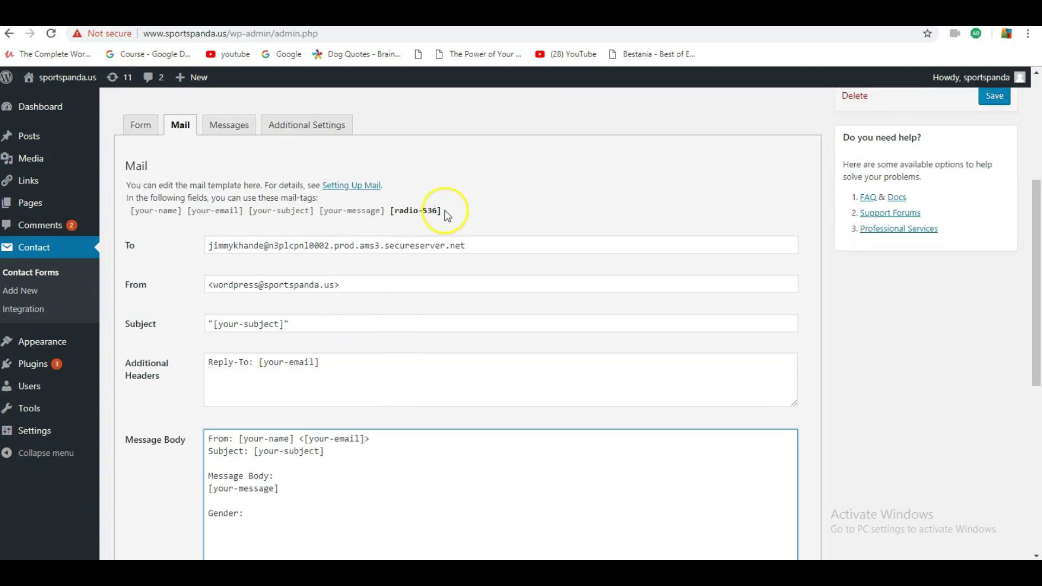
pyautogui.moveTo(444, 210); pyautogui.dragTo(391, 213)
pyautogui.hotkey('ctrl', 'c')
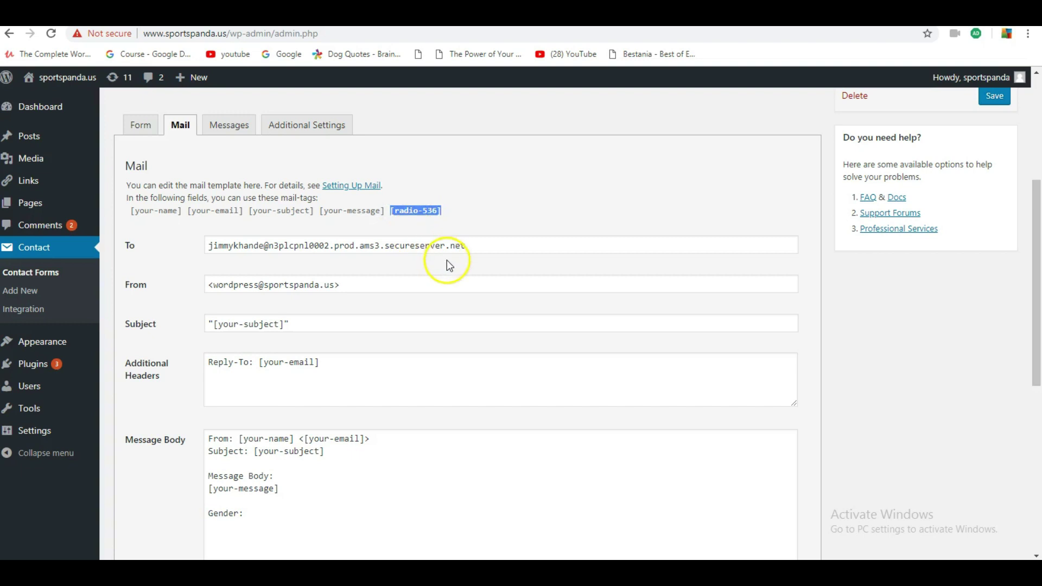
pyautogui.scroll(-2, 341, 456)
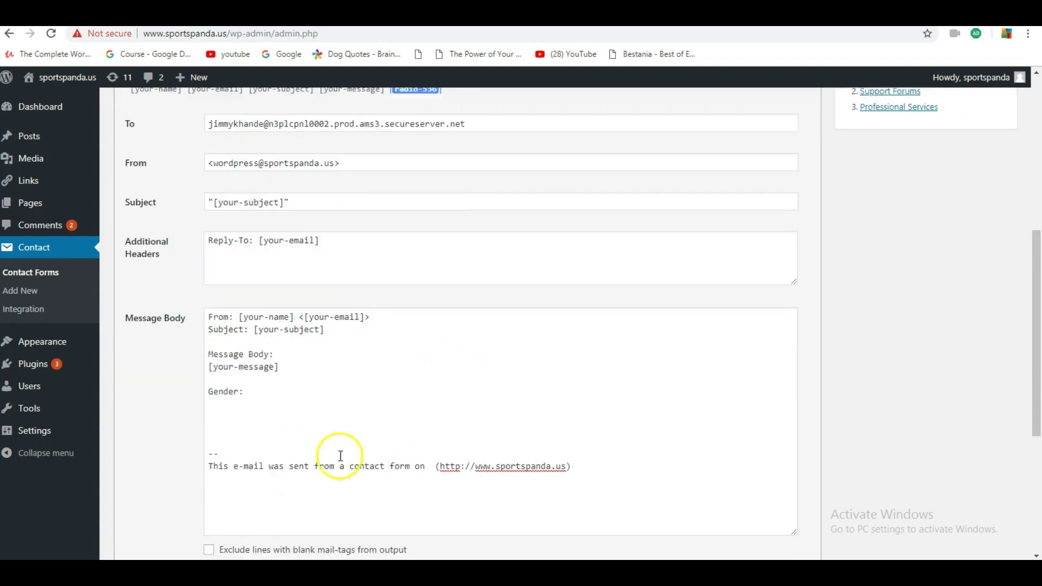
pyautogui.click(269, 388)
pyautogui.hotkey('ctrl', 'v')
pyautogui.click(262, 434)
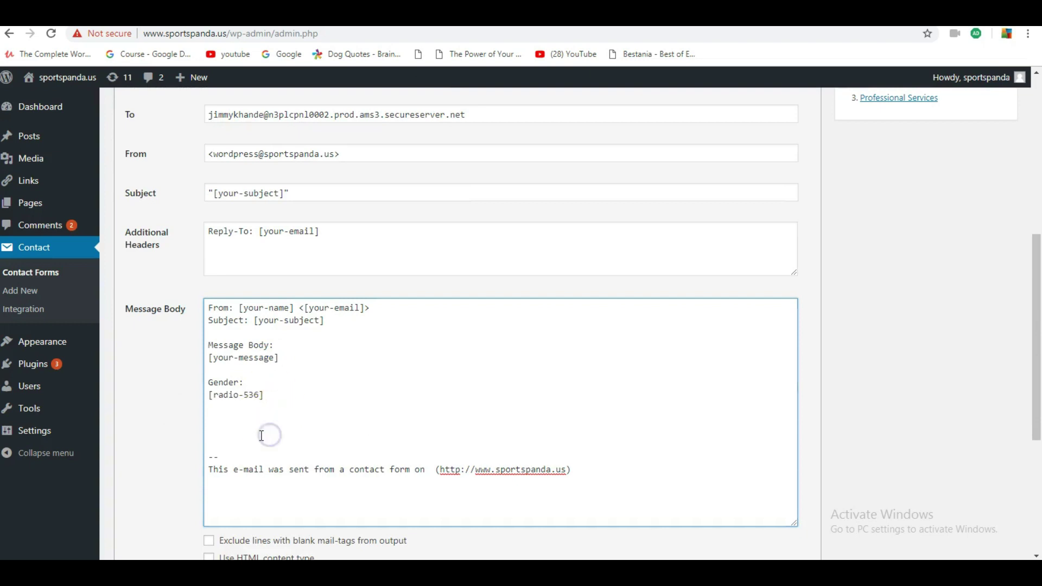
pyautogui.press('BackSpace')
pyautogui.press('BackSpace')
# Step: Save the Contact Me form with its updated mail template
pyautogui.scroll(5, 597, 217)
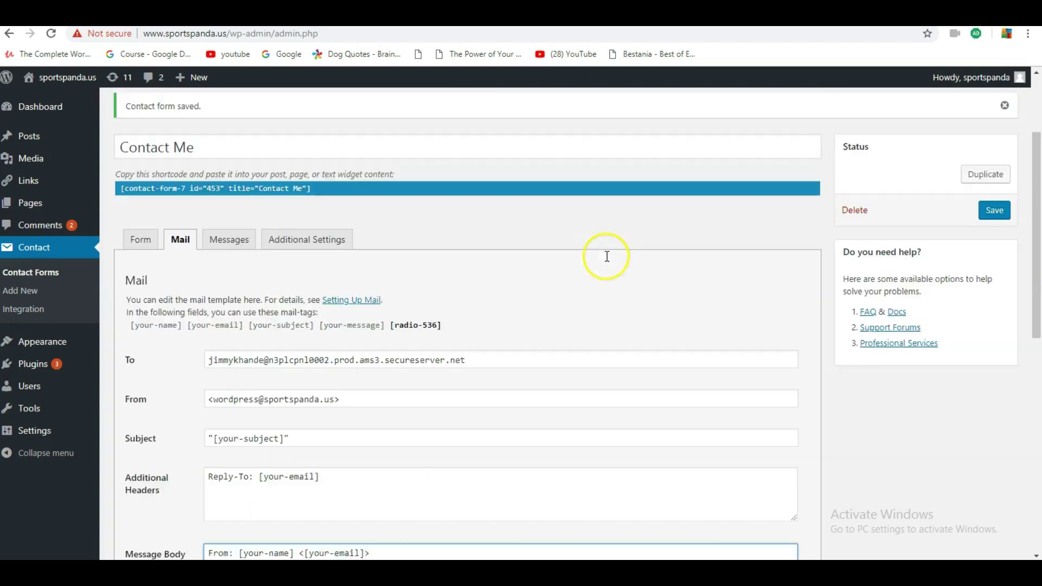
pyautogui.scroll(-1, 558, 296)
pyautogui.click(994, 162)
pyautogui.scroll(-1, 450, 382)
pyautogui.scroll(-2, 449, 381)
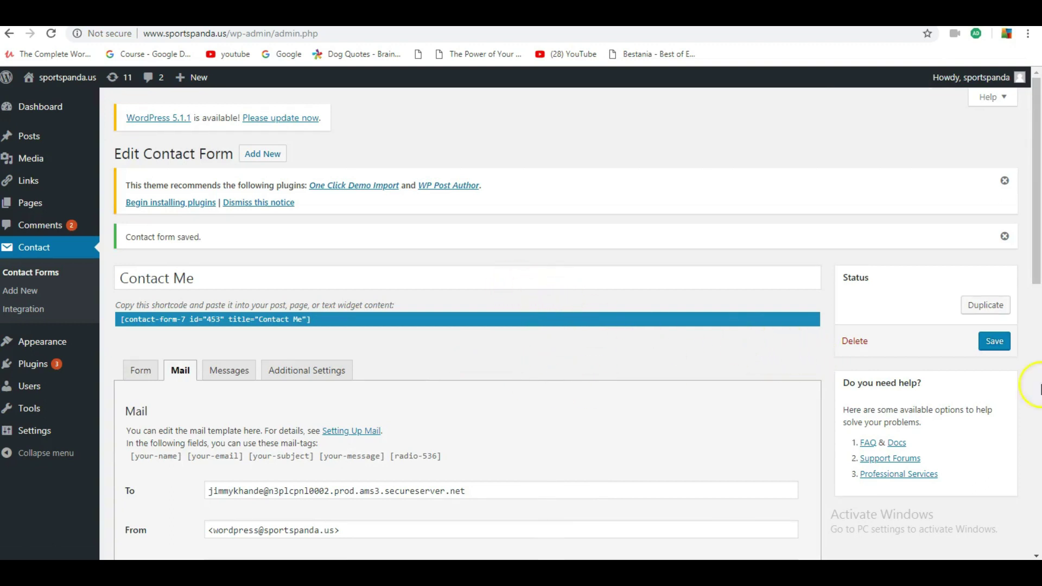
pyautogui.click(993, 341)
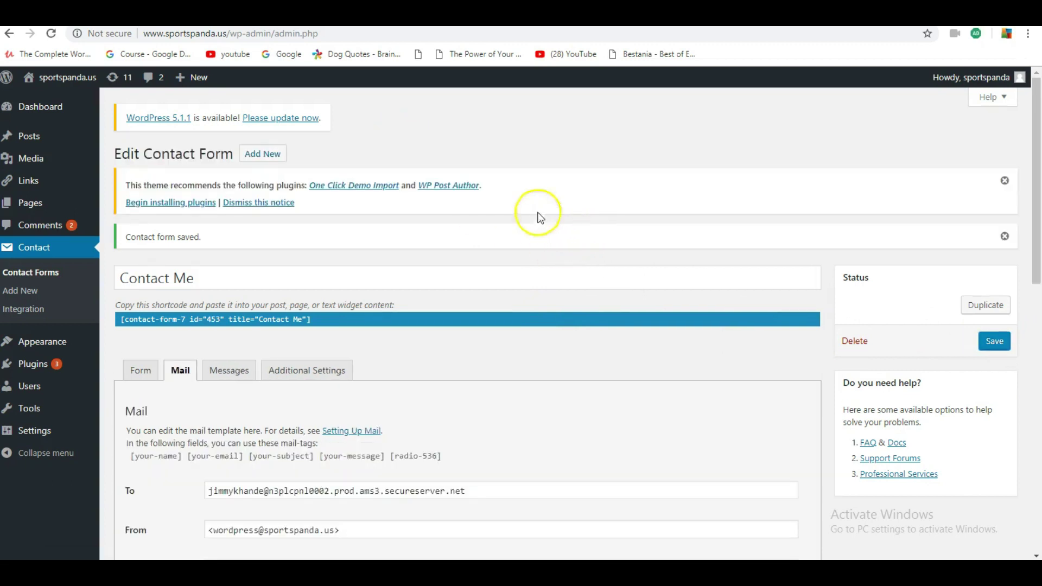
# Step: Reload the published Contact Me page and test the radio buttons below the message field by selecting Female
pyautogui.hotkey('ctrl', 'Tab')
pyautogui.click(51, 33)
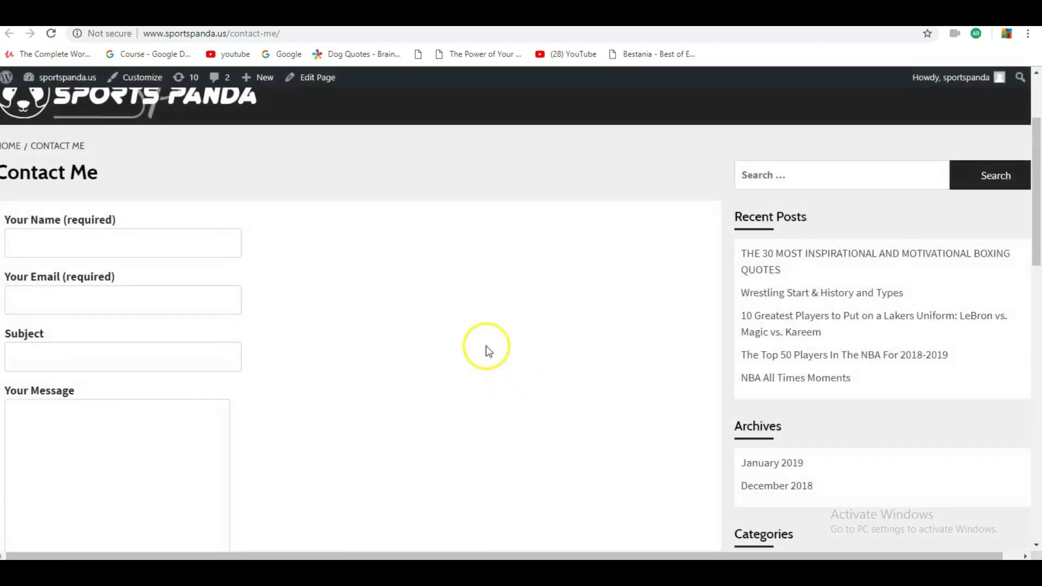
pyautogui.scroll(-6, 428, 336)
pyautogui.scroll(4, 429, 336)
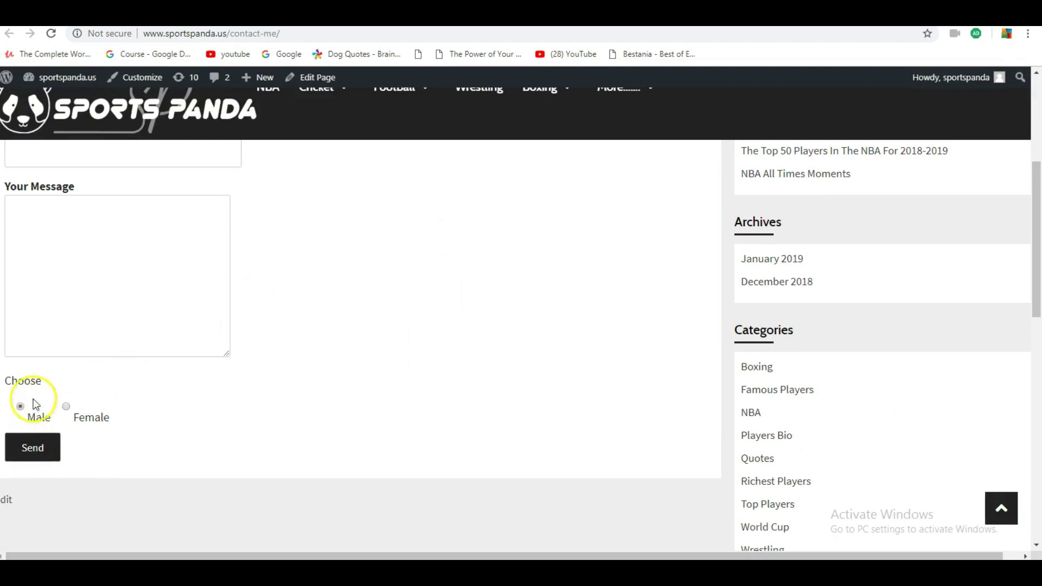
pyautogui.click(66, 406)
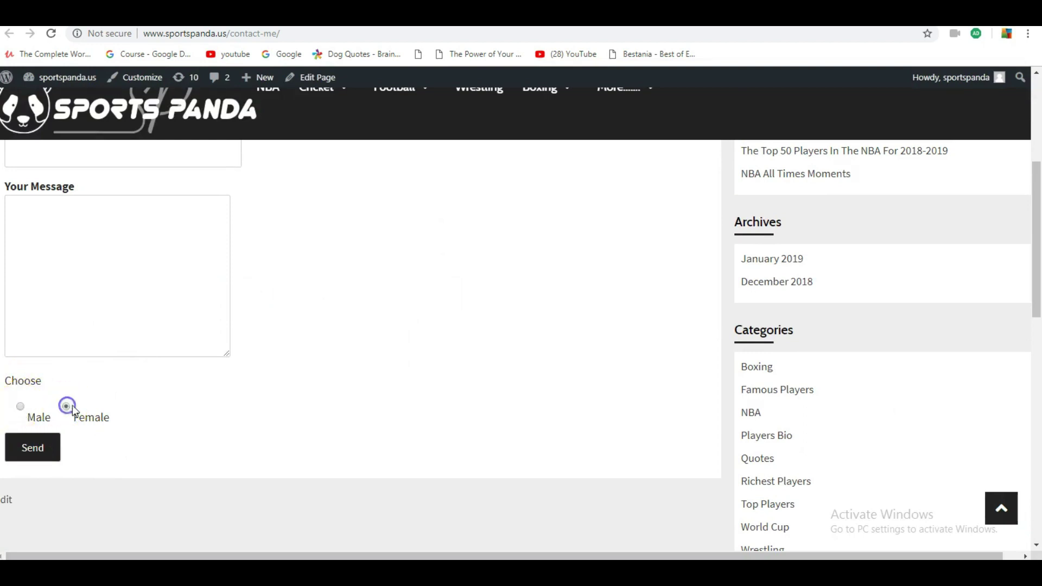
pyautogui.scroll(-3, 184, 418)
pyautogui.scroll(4, 326, 400)
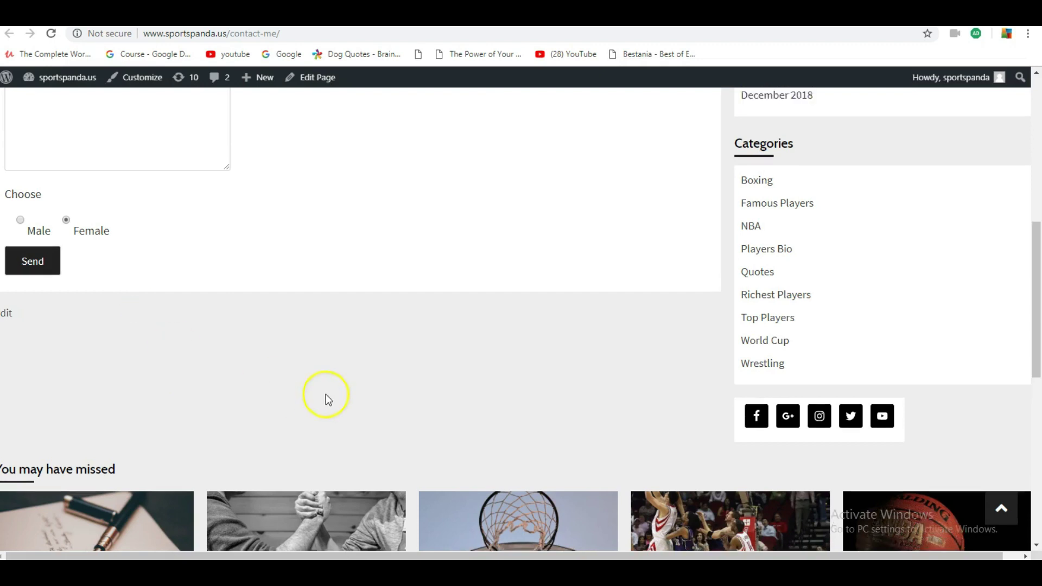
# Step: Check the name, email, subject and message fields on the published page and submit the form with them left empty
pyautogui.scroll(4, 145, 389)
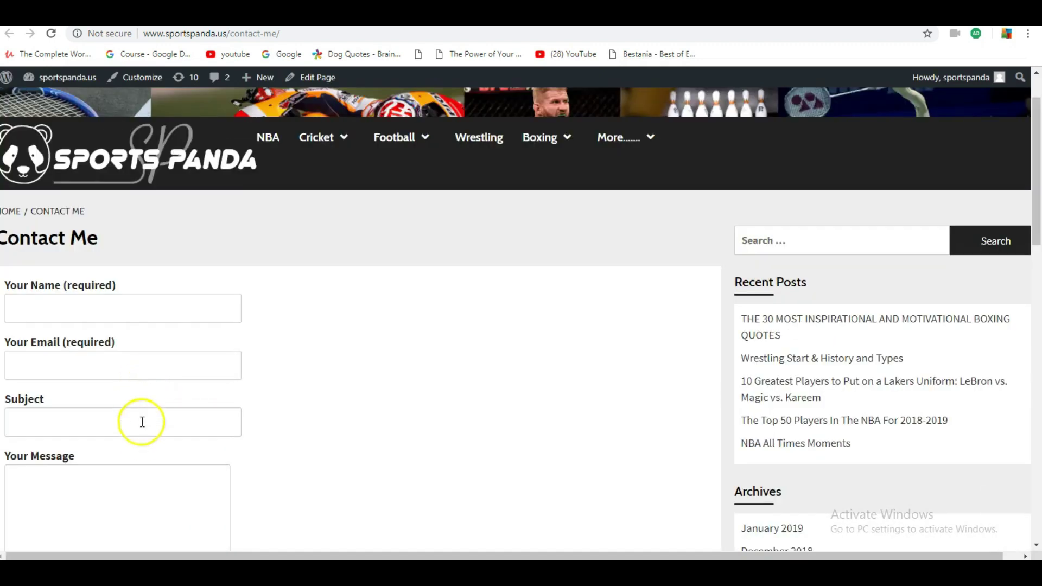
pyautogui.scroll(-3, 142, 421)
pyautogui.click(135, 410)
pyautogui.click(139, 285)
pyautogui.click(86, 210)
pyautogui.click(85, 168)
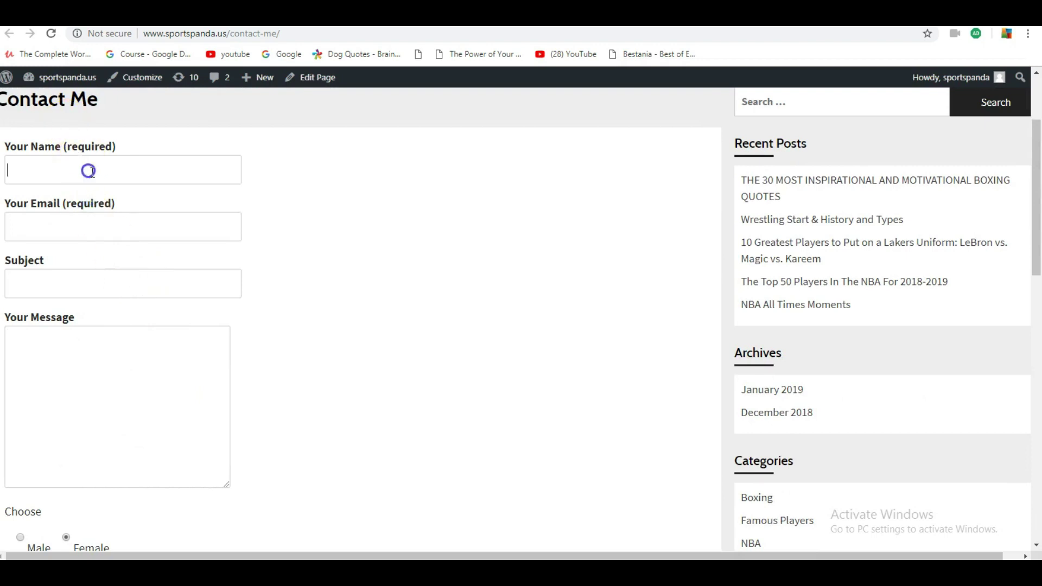
pyautogui.click(112, 232)
pyautogui.click(112, 281)
pyautogui.click(136, 401)
pyautogui.scroll(-5, 137, 397)
pyautogui.click(39, 323)
pyautogui.click(333, 367)
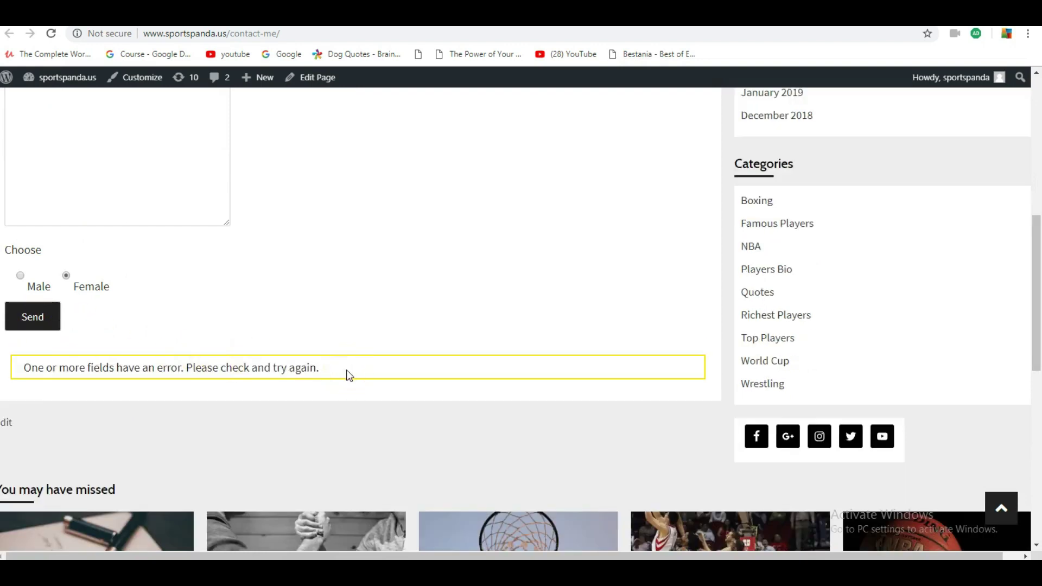
# Step: Leave the published page and look over the Contact Me page's shortcode and settings in the page editor
pyautogui.scroll(5, 349, 373)
pyautogui.click(270, 33)
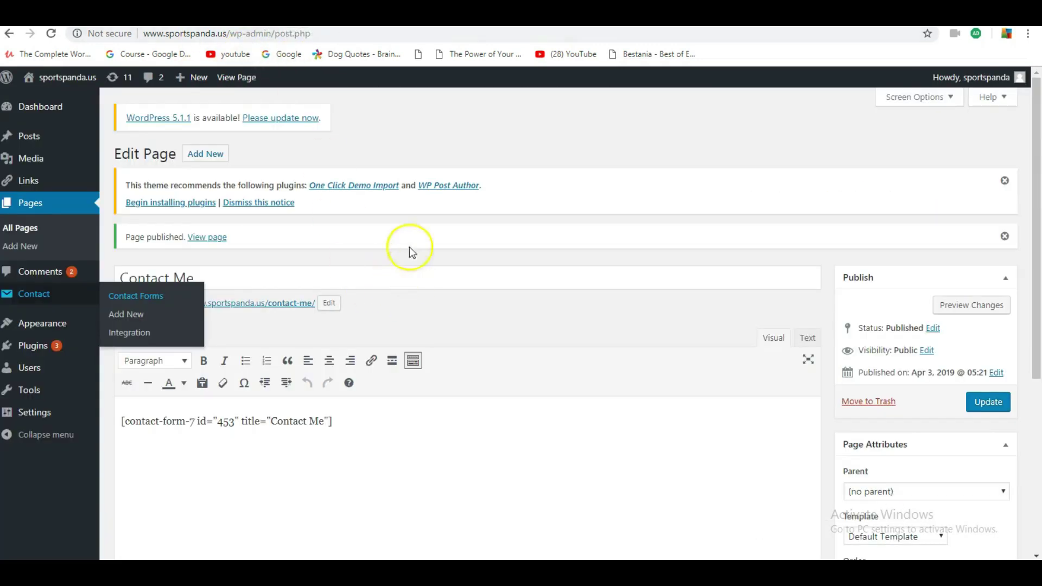
pyautogui.click(389, 251)
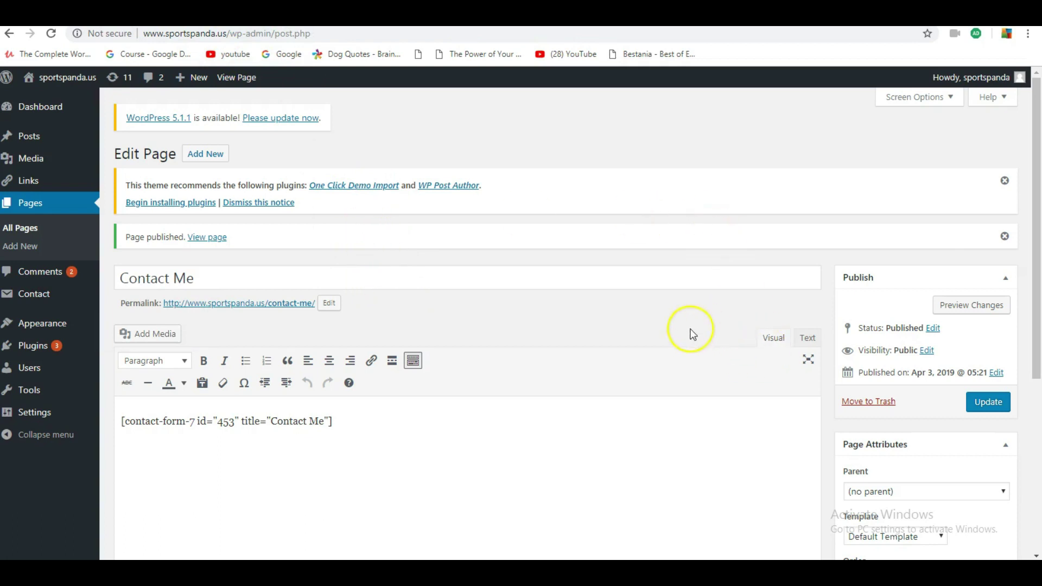
pyautogui.scroll(-5, 682, 320)
pyautogui.scroll(2, 668, 285)
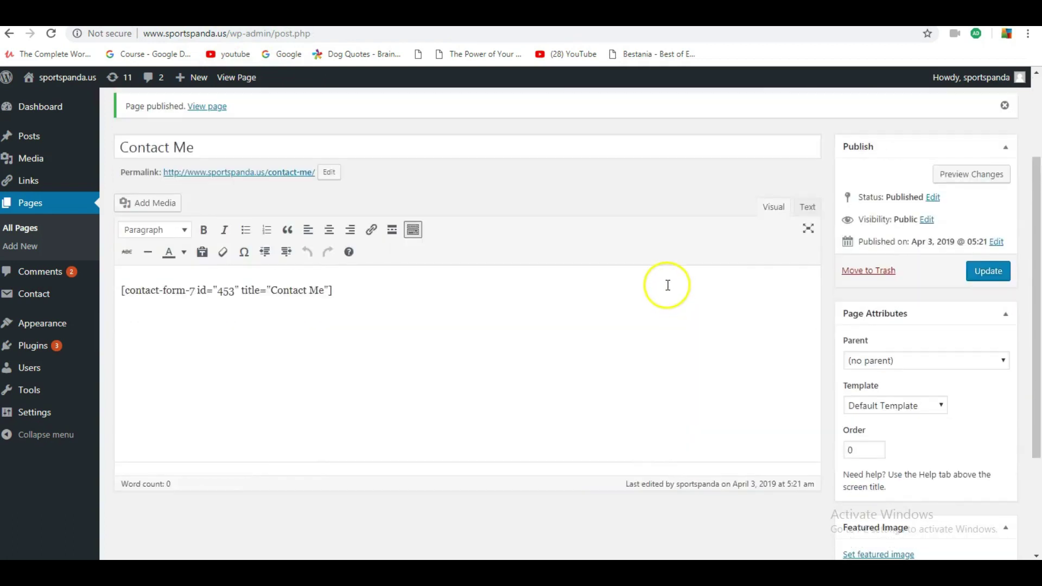